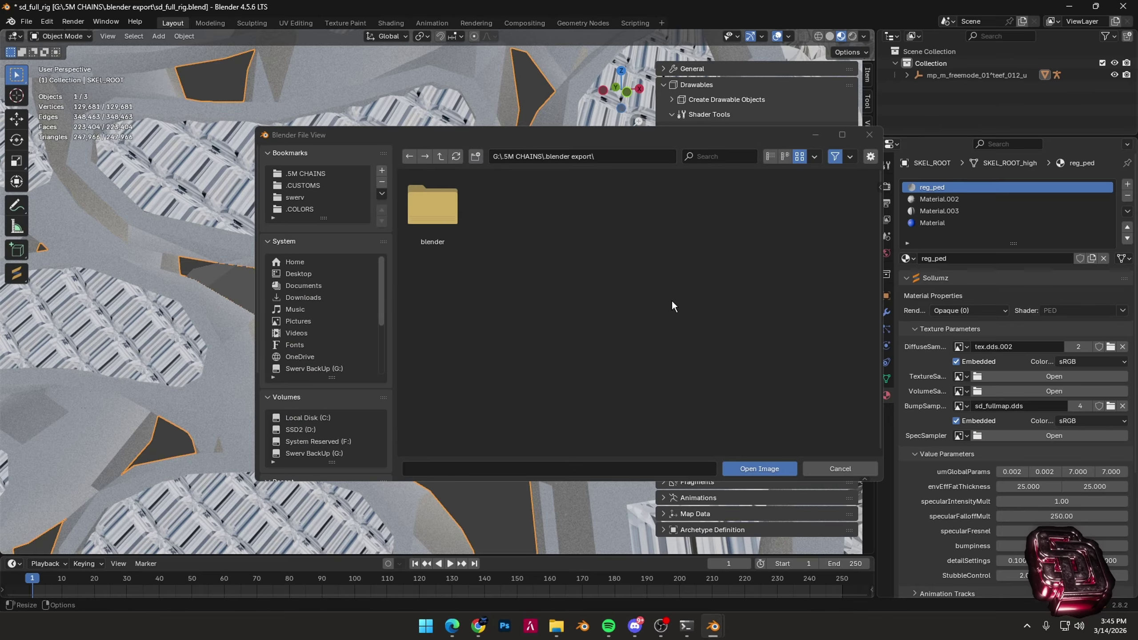
# Assign baguett221_png_specular_(1).dds from the swerv texture folder as the reg_ped material's SpecSampler texture and mark it as embedded.
pyautogui.scroll(-3, 326, 415)
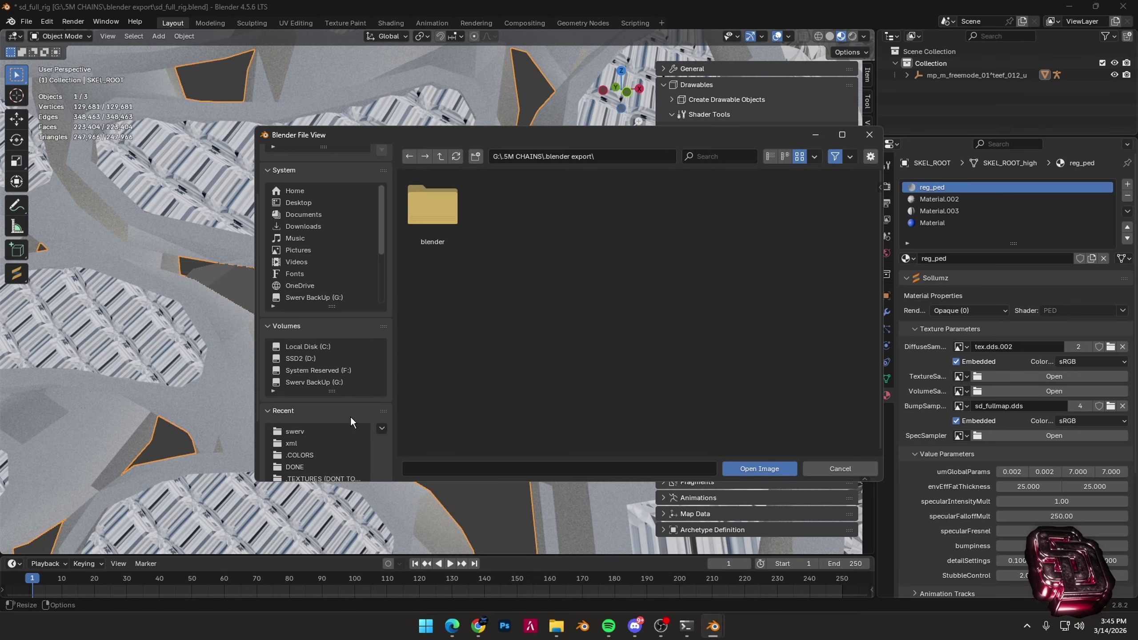
pyautogui.click(344, 431)
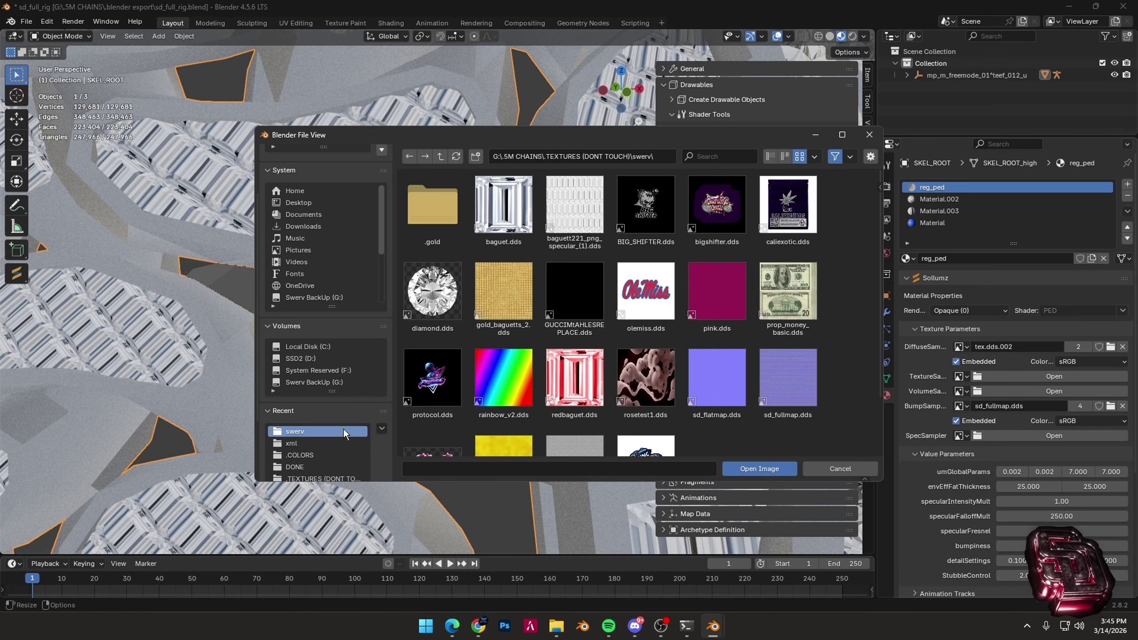
pyautogui.doubleClick(560, 198)
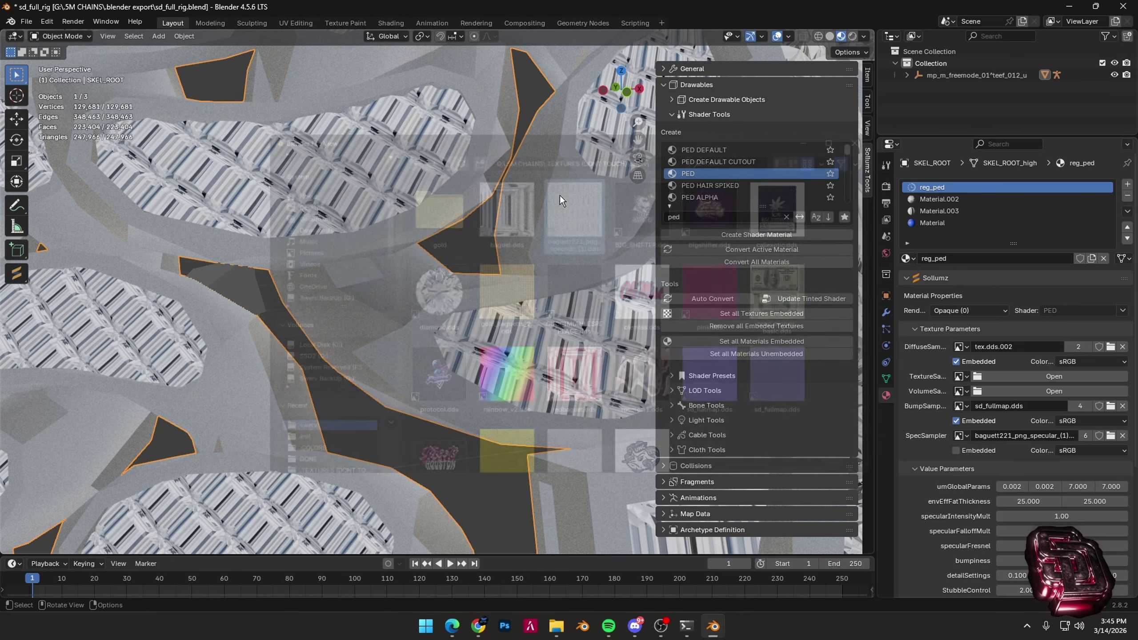
pyautogui.click(982, 451)
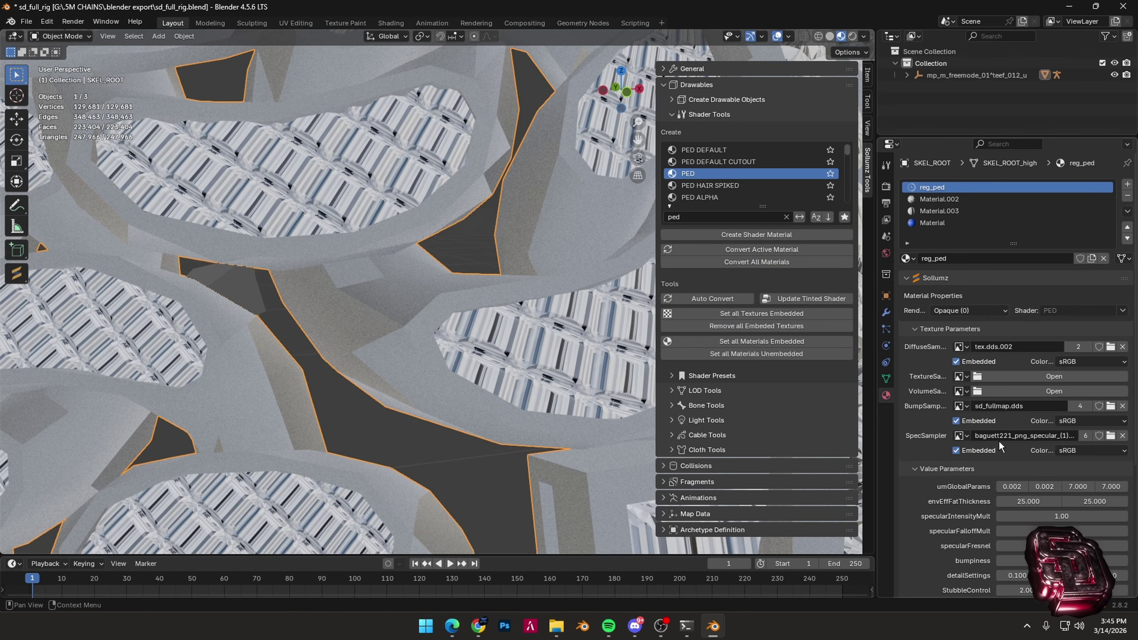
# Set all four umGlobalParams values of the reg_ped material to 0.
pyautogui.scroll(-4, 979, 426)
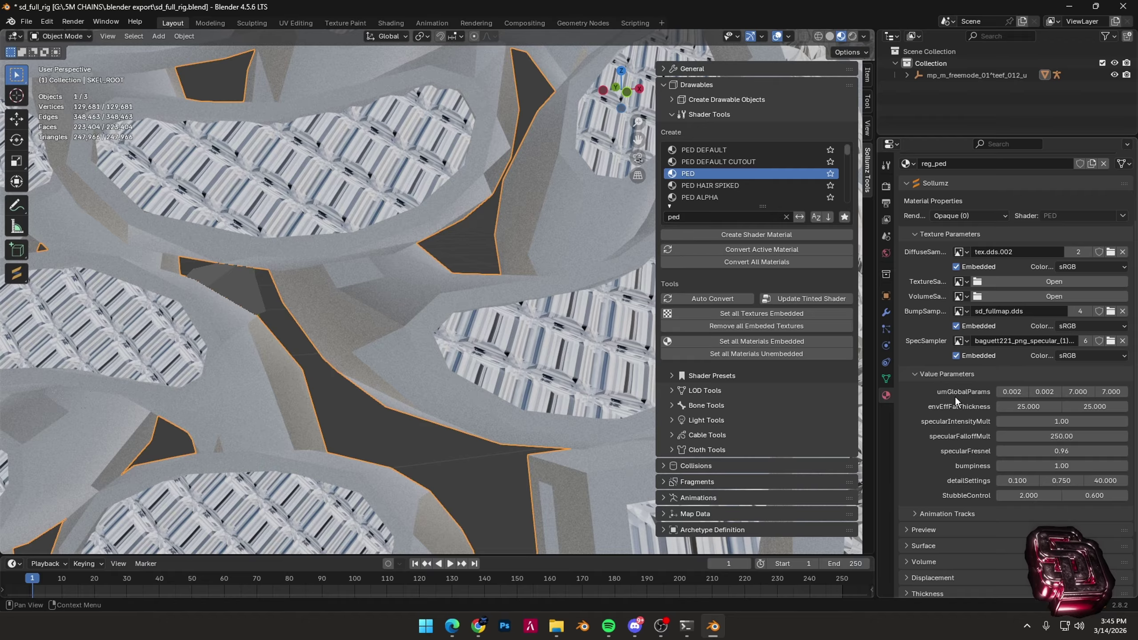
pyautogui.click(1014, 392)
pyautogui.write('0')
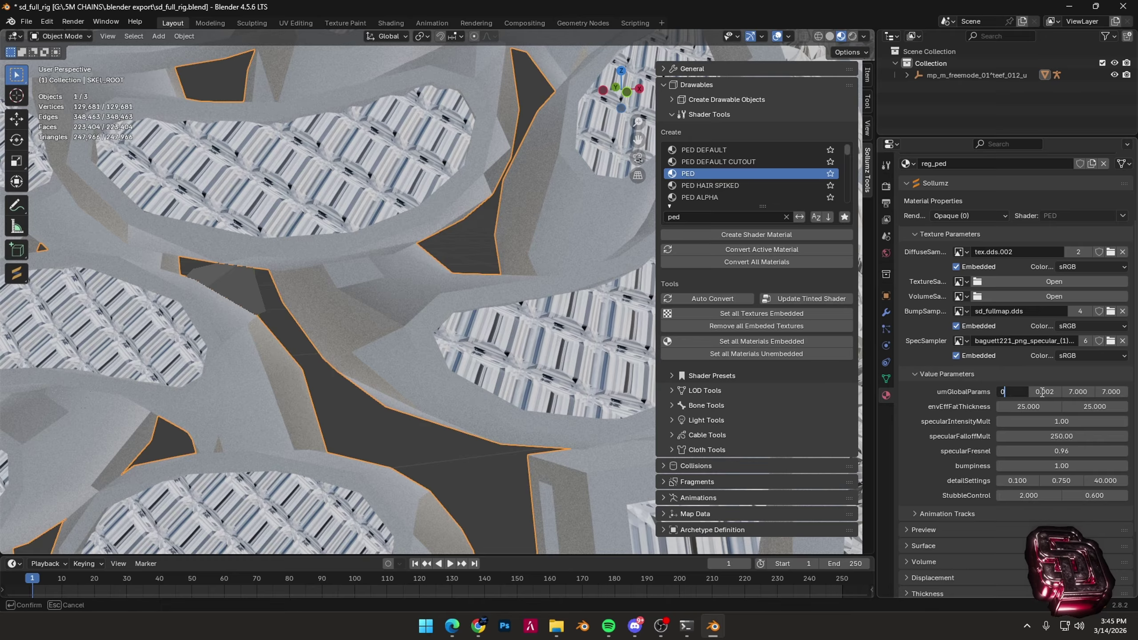
pyautogui.press('Return')
pyautogui.click(1044, 393)
pyautogui.write('0')
pyautogui.click(1075, 392)
pyautogui.write('0')
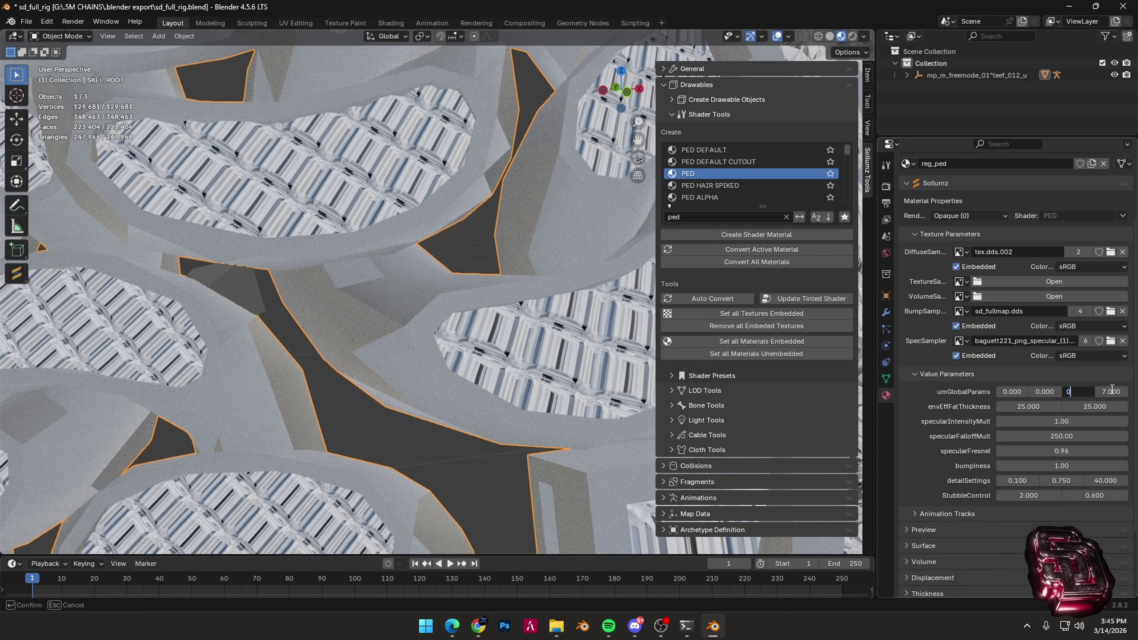
pyautogui.click(1112, 391)
pyautogui.write('0')
pyautogui.press('Return')
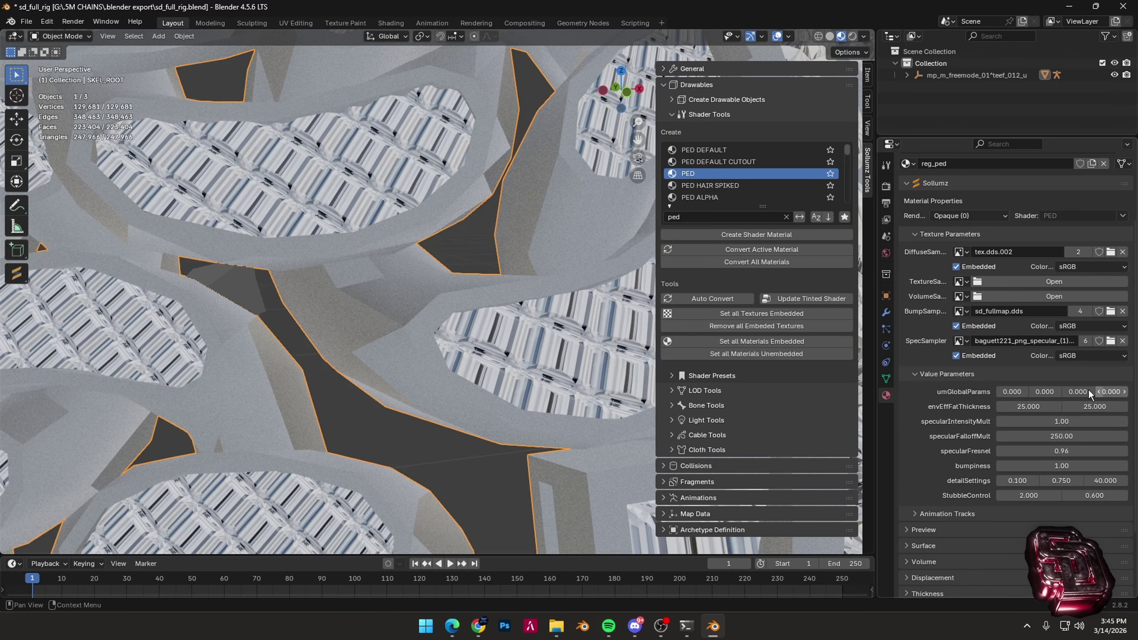
# Set reg_ped's specularIntensityMult to 30, specularFalloffMult to 1997, specularFresnel to 0.45 and bumpiness to 1.30.
pyautogui.click(1063, 422)
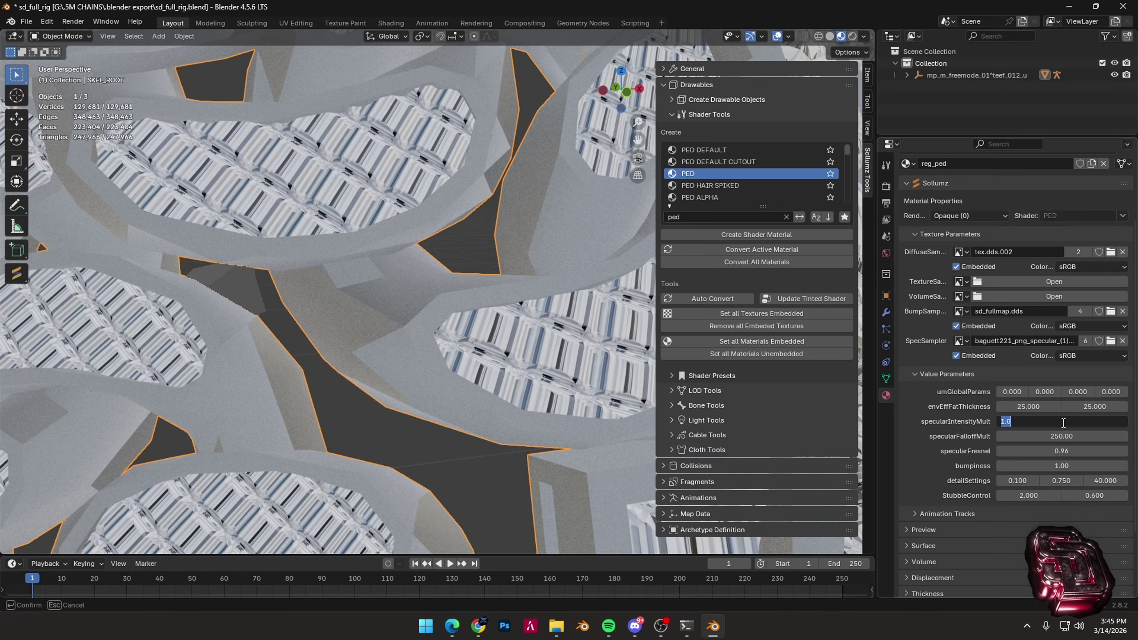
pyautogui.write('30')
pyautogui.press('Tab')
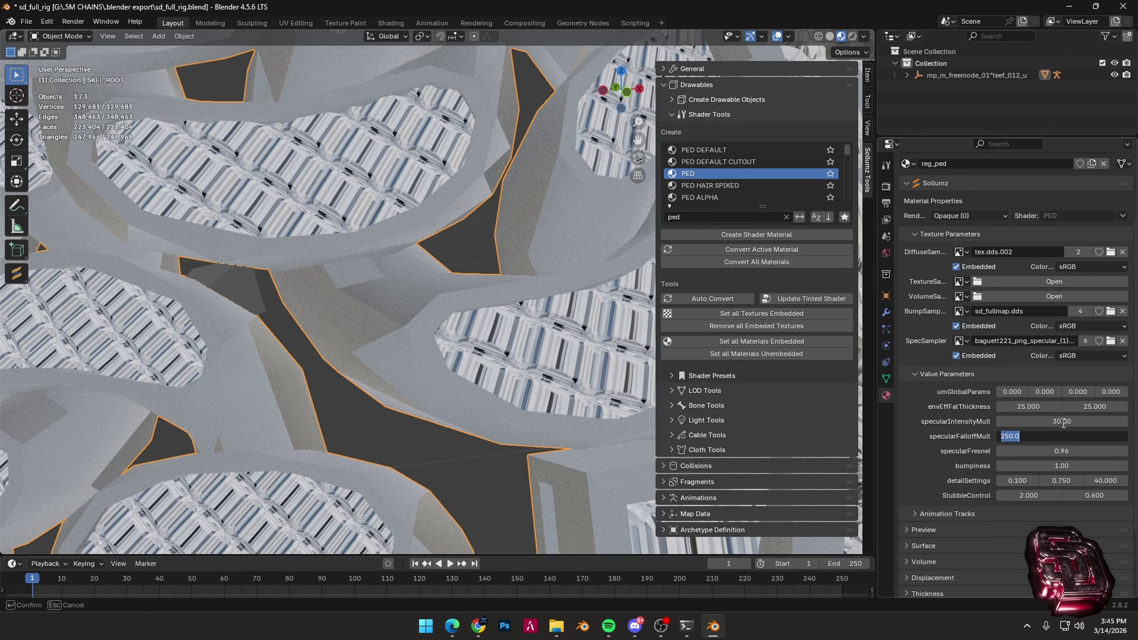
pyautogui.write('1997')
pyautogui.press('Tab')
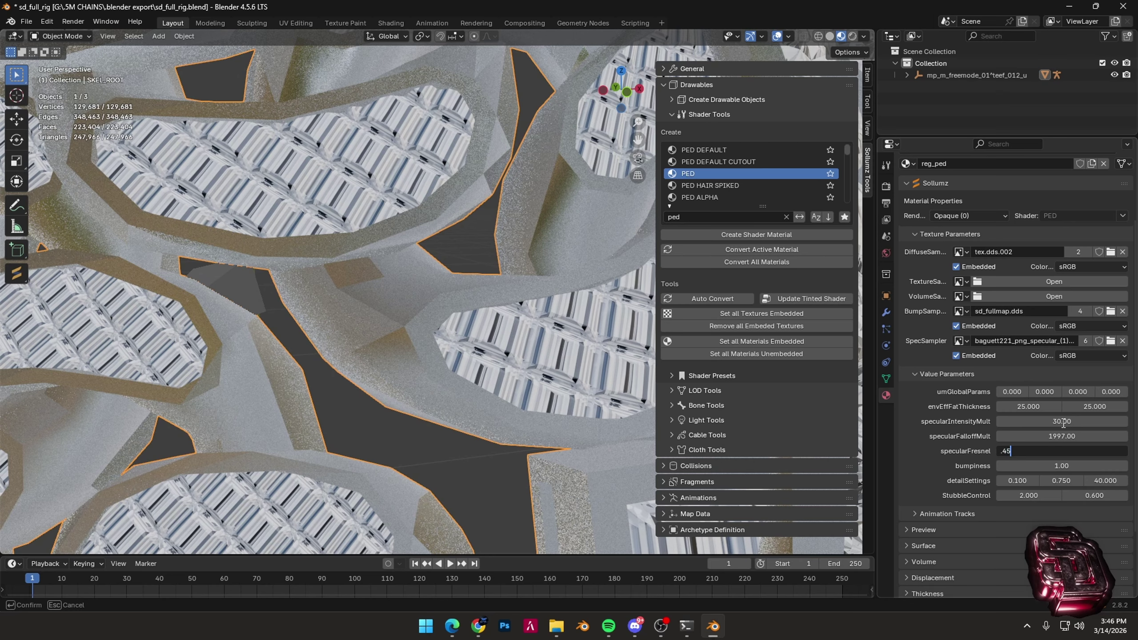
pyautogui.press('Tab')
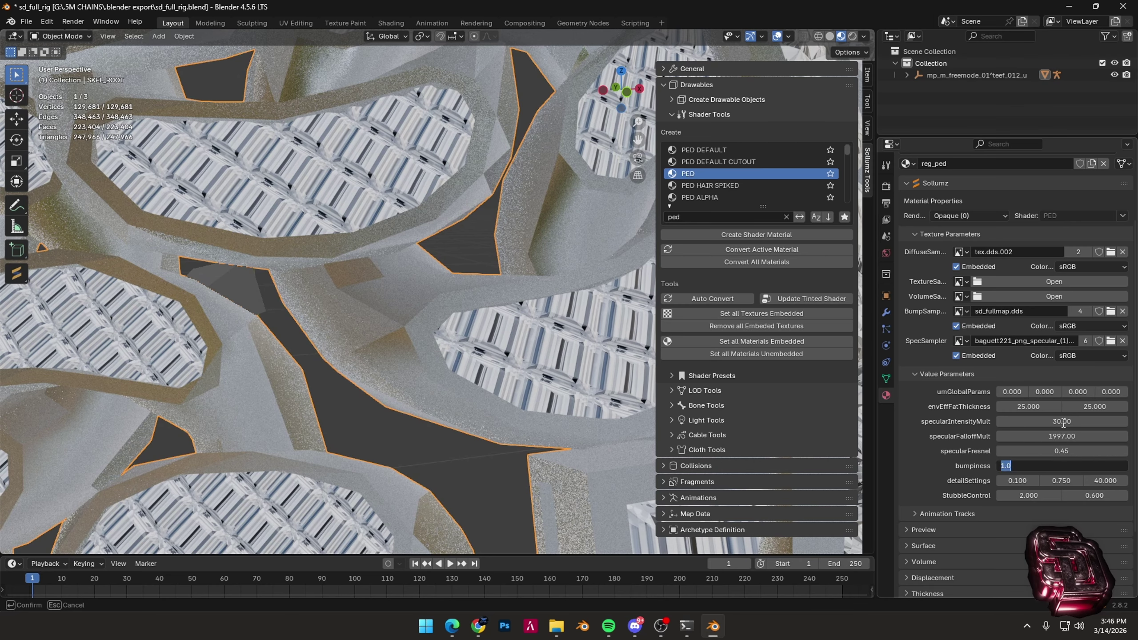
pyautogui.press('Return')
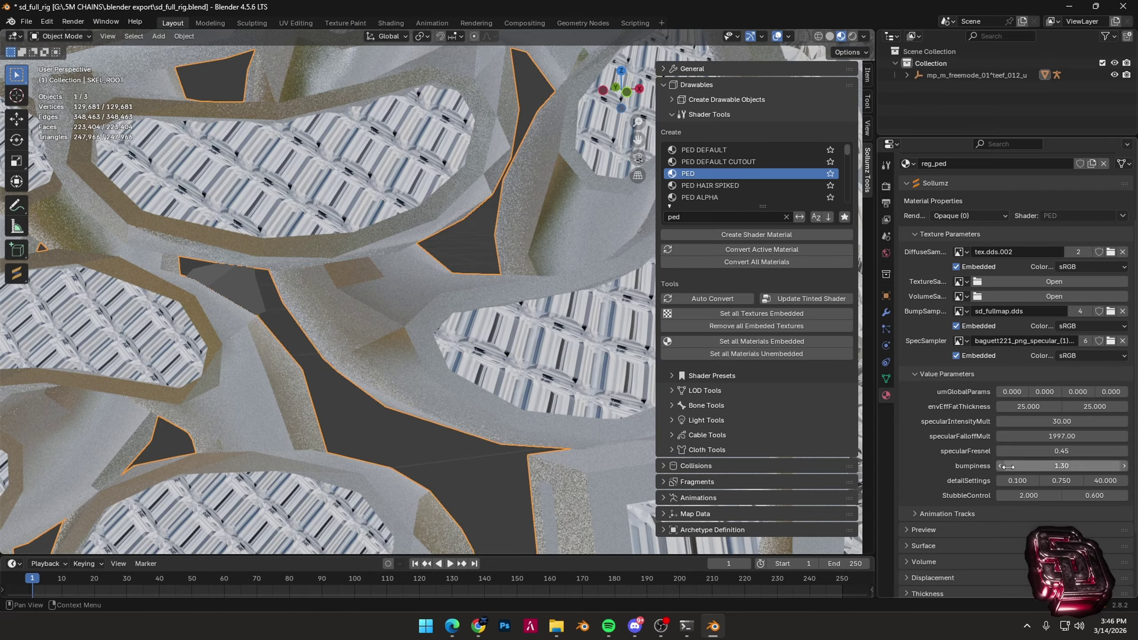
# Set the three detailSettings values of the reg_ped material to 0, 0 and 24.
pyautogui.click(1020, 480)
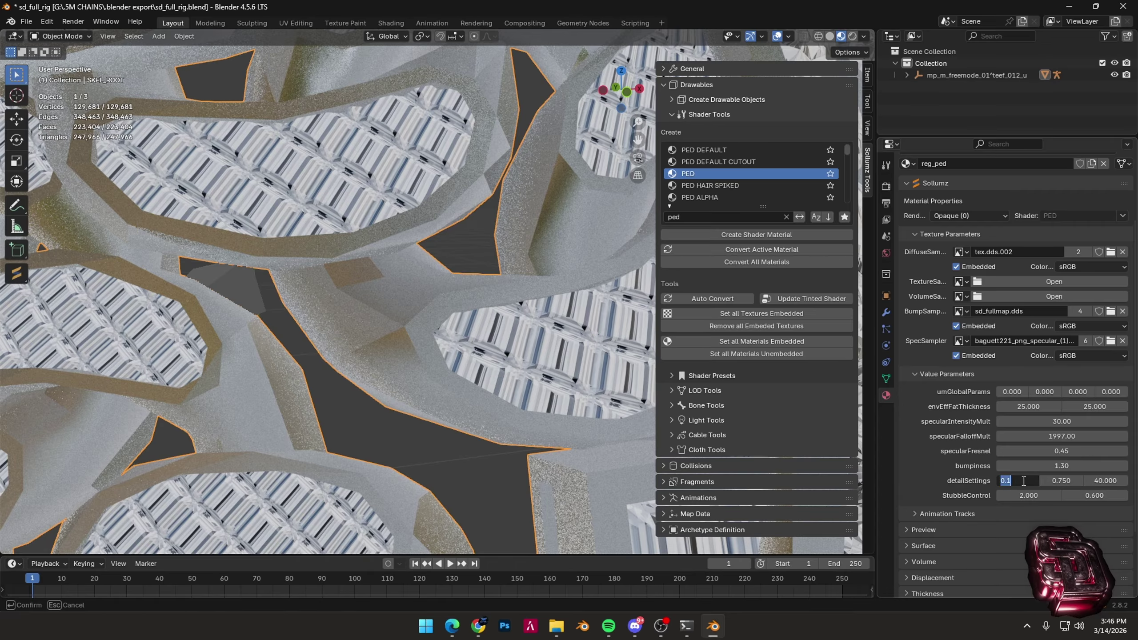
pyautogui.doubleClick(1061, 484)
pyautogui.write('0')
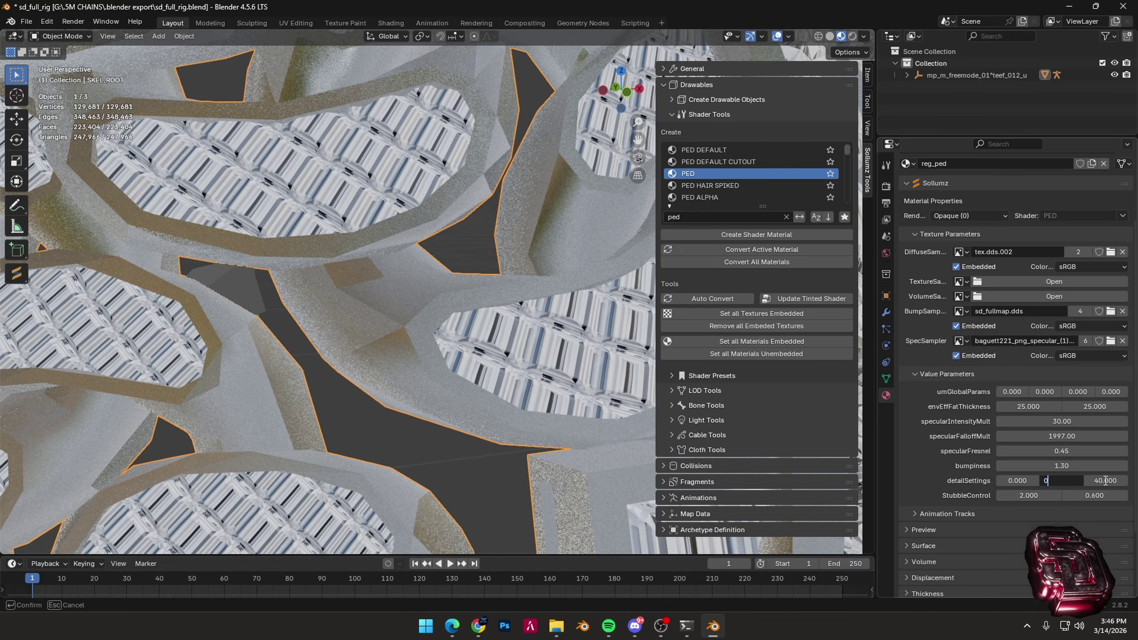
pyautogui.doubleClick(1106, 481)
pyautogui.write('24')
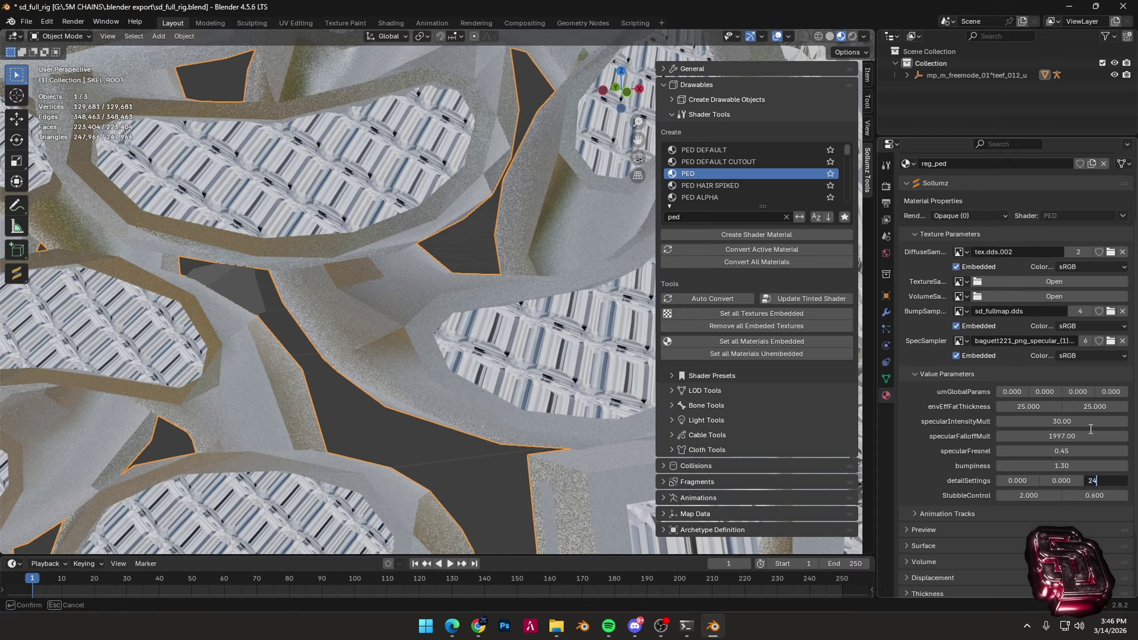
pyautogui.press('Return')
# Convert Material.002 to a Sollumz material with the PED shader.
pyautogui.scroll(5, 1002, 340)
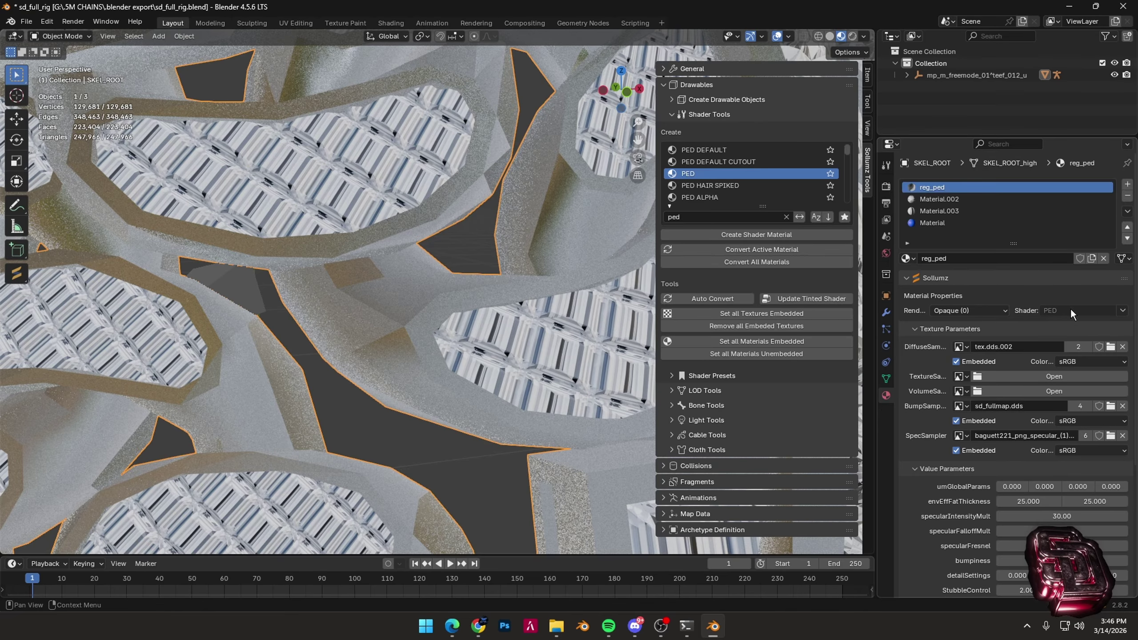
pyautogui.click(981, 199)
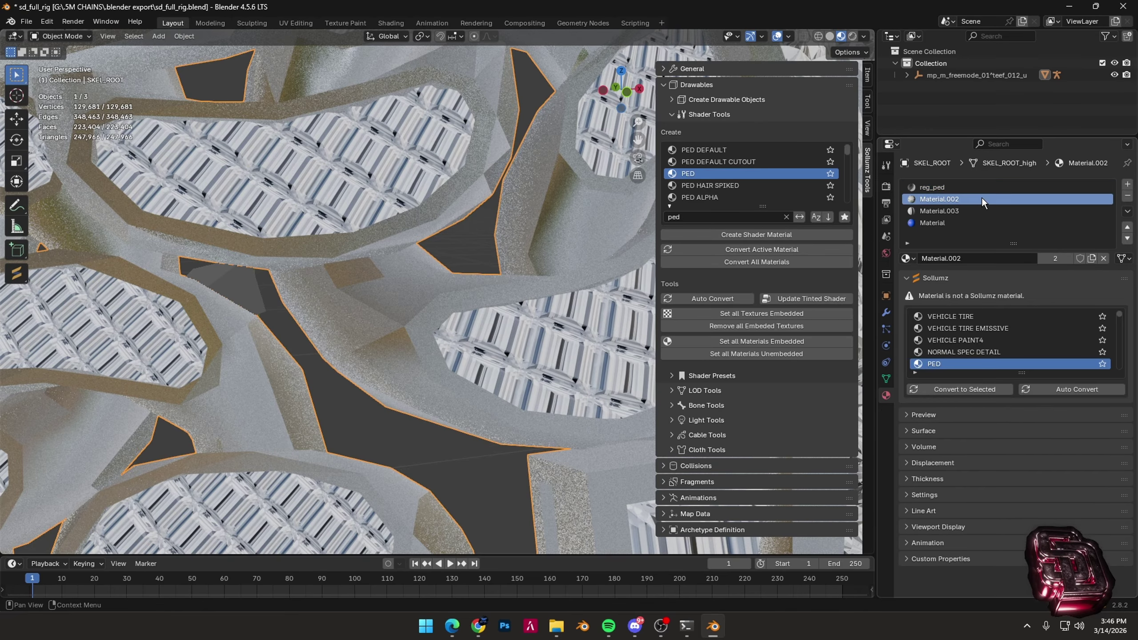
pyautogui.click(783, 246)
# Examine the rows of round diamonds on the chain model up close.
pyautogui.scroll(-7, 578, 359)
pyautogui.keyDown('shift'); pyautogui.moveTo(596, 403); pyautogui.dragTo(464, 310, button='middle'); pyautogui.keyUp('shift')
pyautogui.moveTo(464, 309); pyautogui.dragTo(507, 290, button='middle')
pyautogui.scroll(6, 521, 362)
pyautogui.scroll(3, 507, 290)
pyautogui.scroll(-7, 518, 162)
pyautogui.moveTo(516, 179); pyautogui.dragTo(455, 286, button='middle')
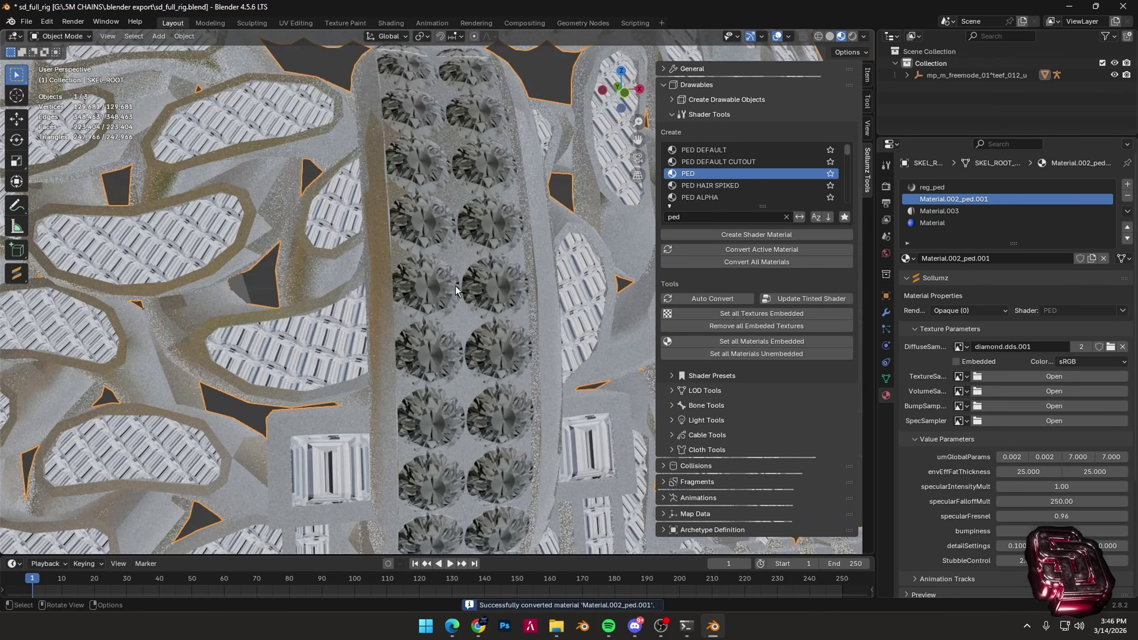
pyautogui.scroll(2, 456, 286)
# Embed the converted material's diamond diffuse texture and assign sd_flatmap.dds from the swerv folder as its embedded bump texture.
pyautogui.click(987, 361)
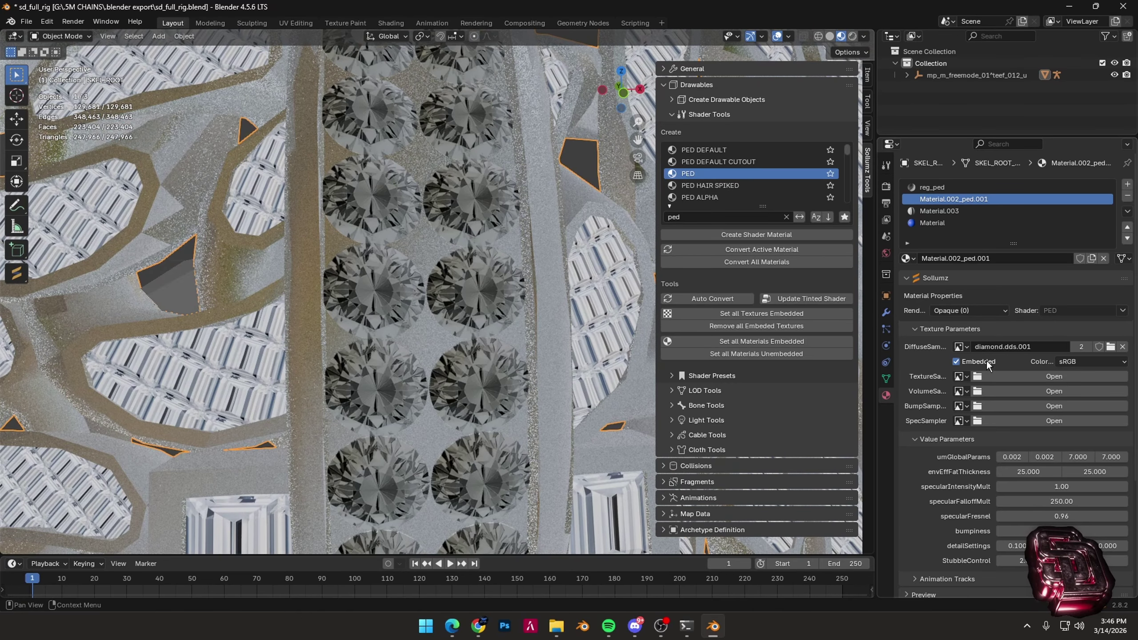
pyautogui.click(1054, 406)
pyautogui.scroll(-3, 356, 419)
pyautogui.scroll(-2, 356, 420)
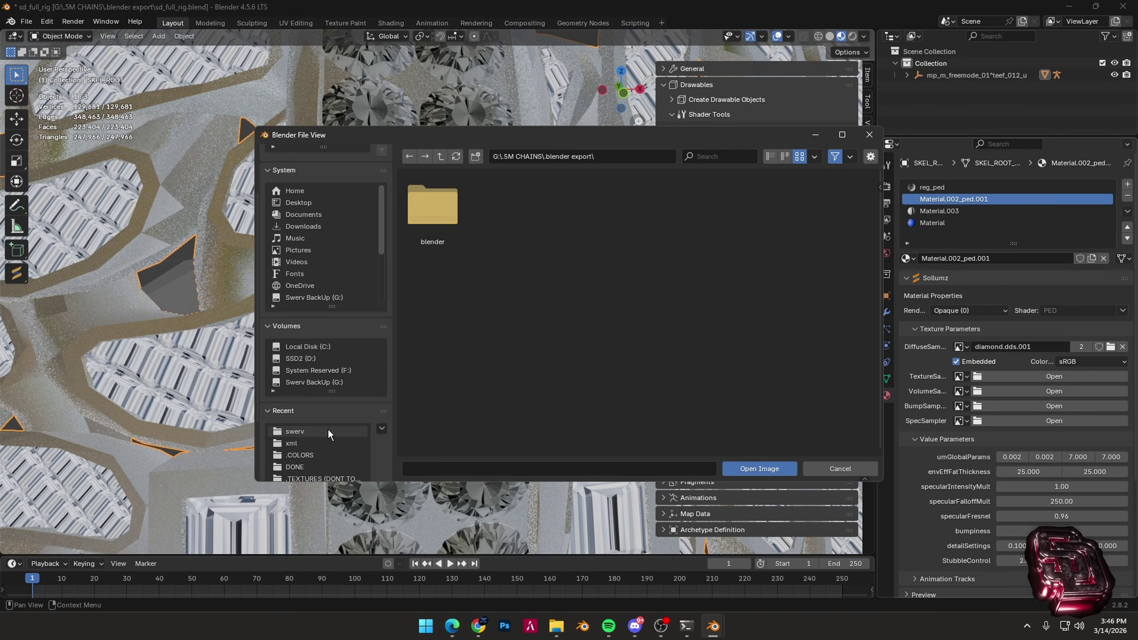
pyautogui.click(327, 431)
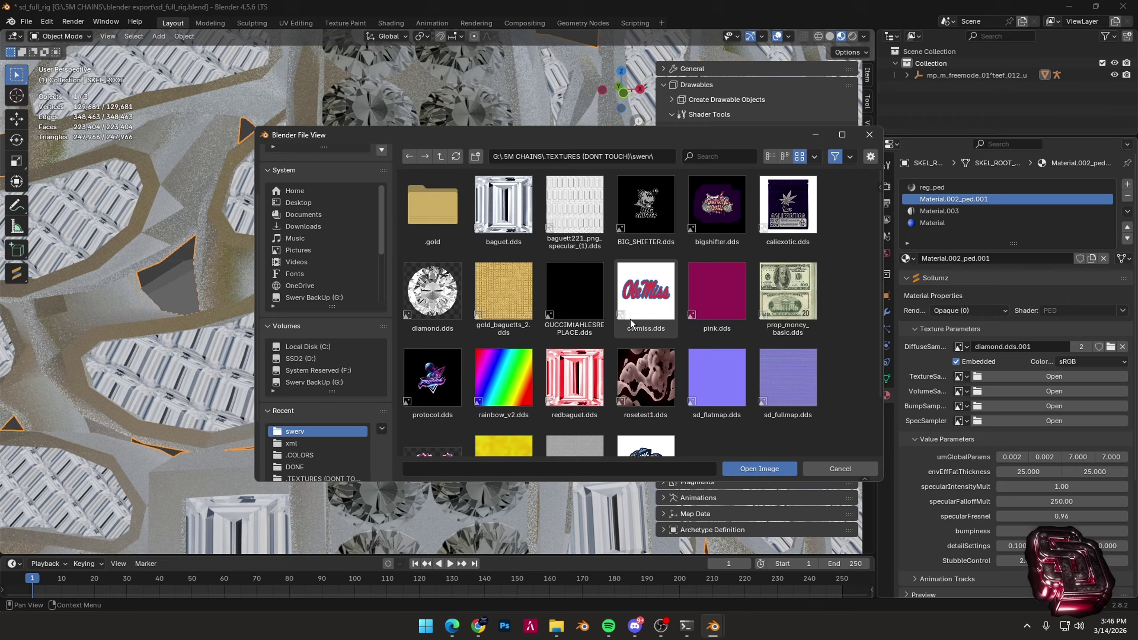
pyautogui.doubleClick(709, 390)
# Assign baguett221_png_specular_(1).dds from the swerv folder as the diamond material's SpecSampler texture and mark it as embedded.
pyautogui.click(1054, 435)
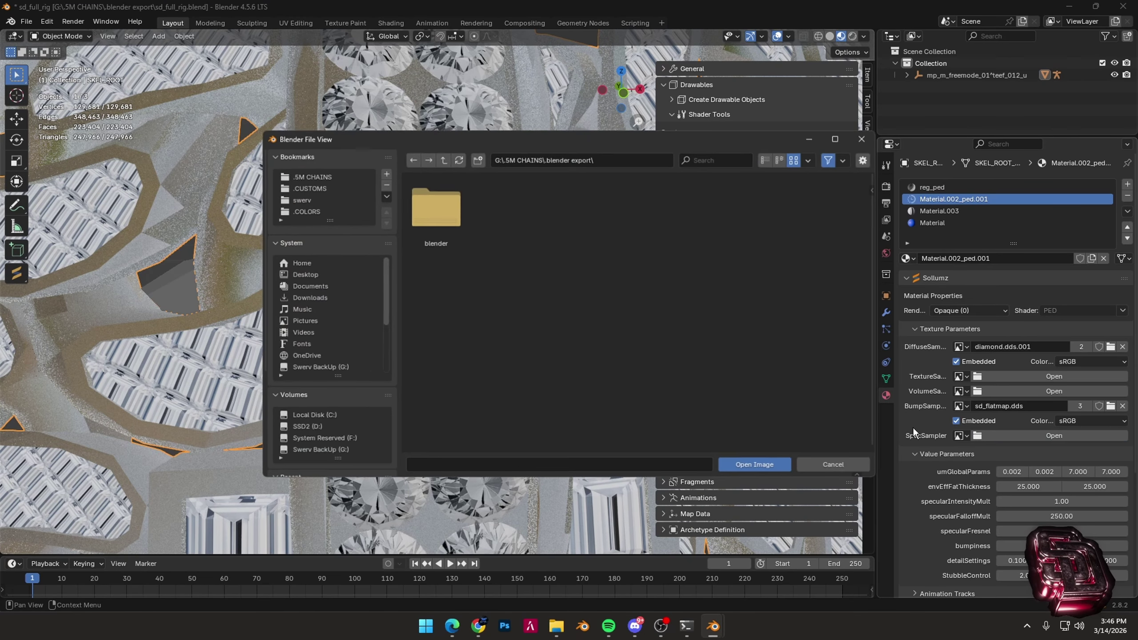
pyautogui.scroll(-3, 295, 416)
pyautogui.click(294, 431)
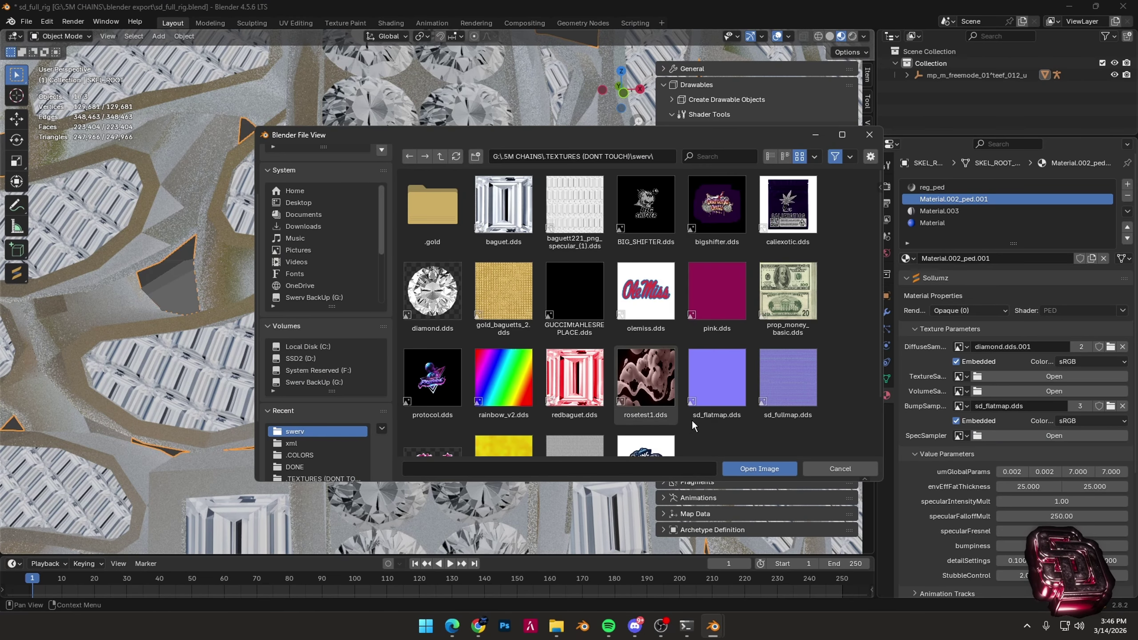
pyautogui.scroll(-2, 514, 372)
pyautogui.scroll(2, 565, 385)
pyautogui.scroll(-2, 564, 384)
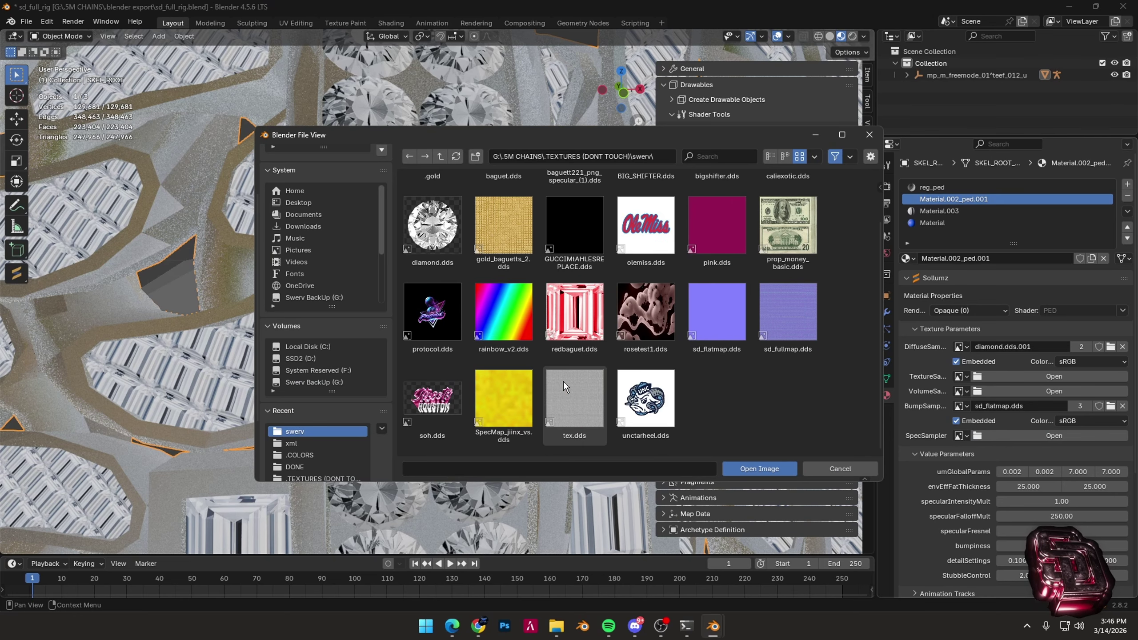
pyautogui.scroll(2, 494, 375)
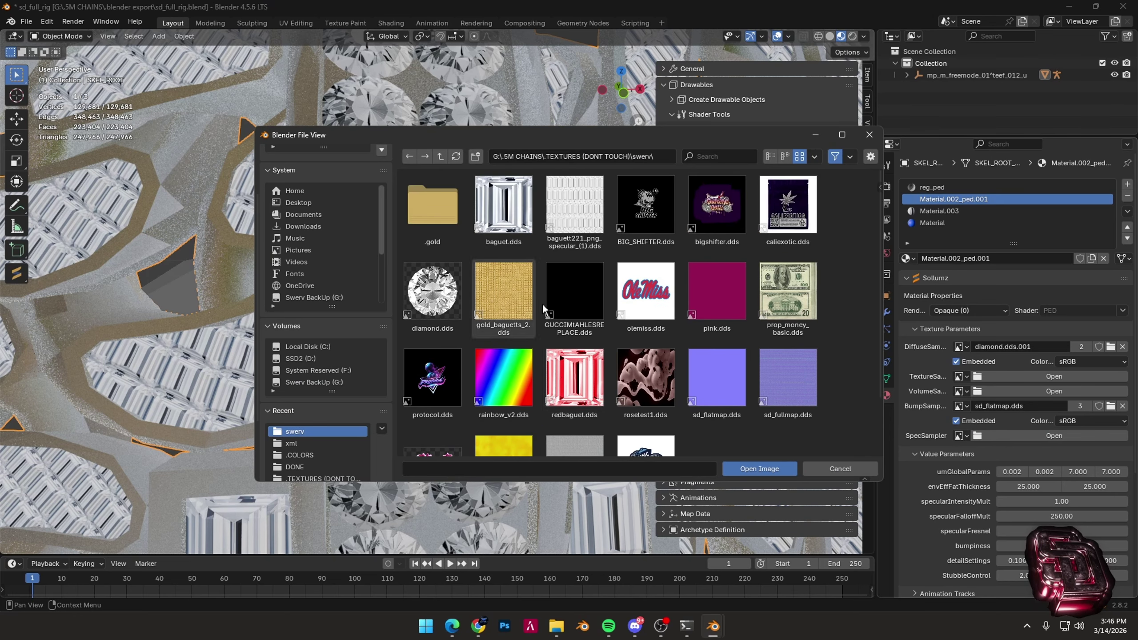
pyautogui.scroll(-2, 538, 320)
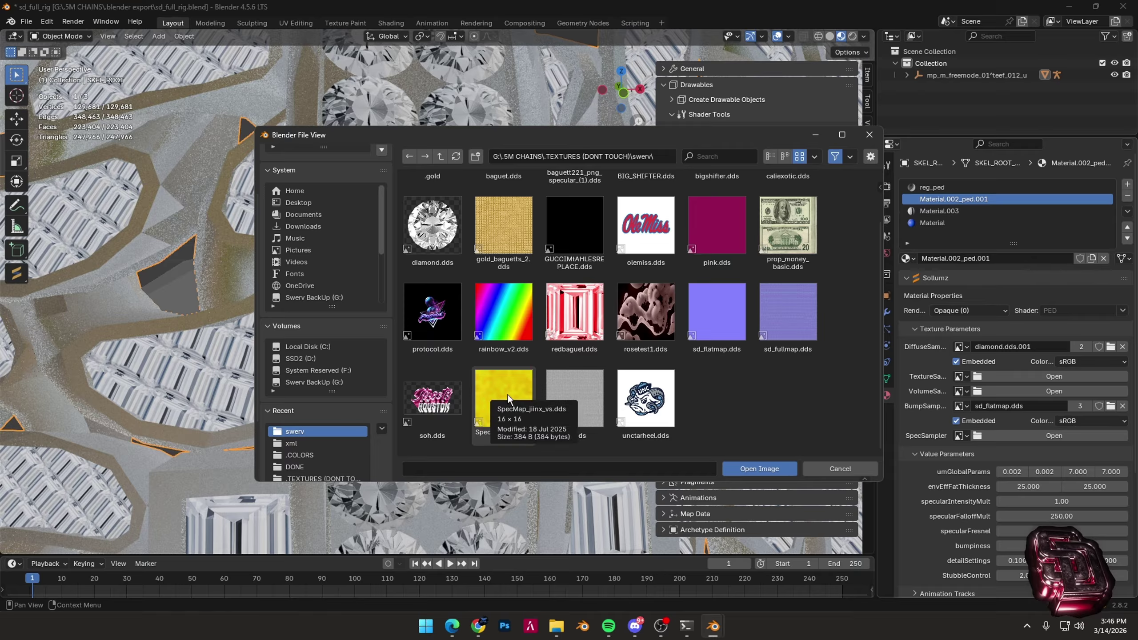
pyautogui.scroll(2, 545, 368)
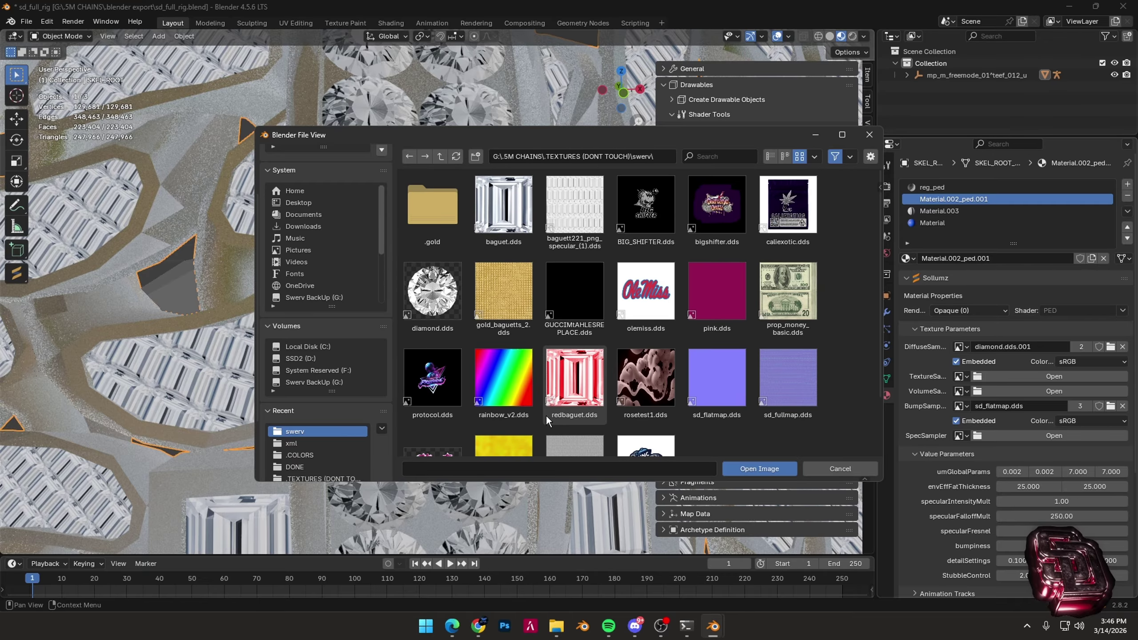
pyautogui.doubleClick(569, 221)
pyautogui.click(978, 450)
# Set all four umGlobalParams values of the diamond material to 0.
pyautogui.scroll(-5, 978, 452)
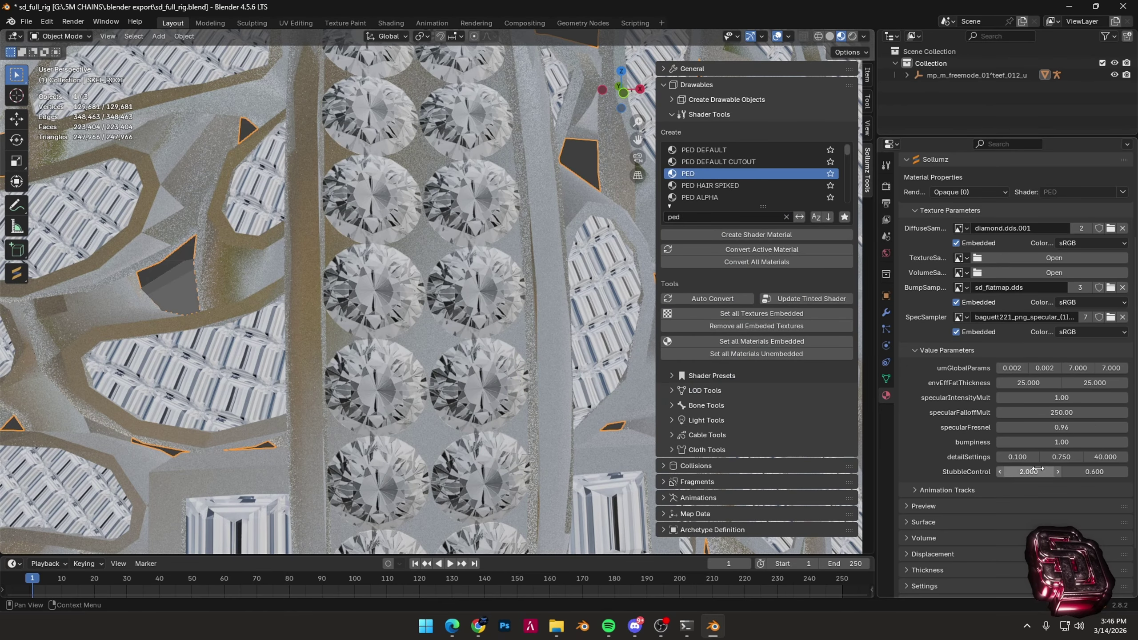
pyautogui.click(1014, 368)
pyautogui.write('0')
pyautogui.press('Return')
pyautogui.click(1038, 368)
pyautogui.write('0')
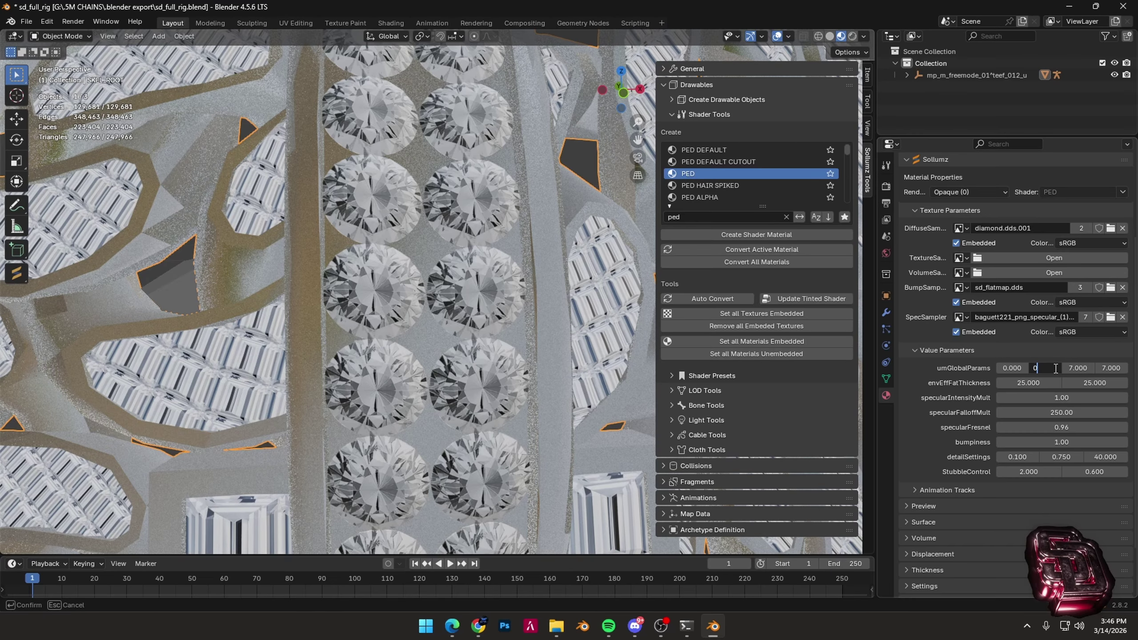
pyautogui.press('Return')
pyautogui.click(1074, 369)
pyautogui.write('0')
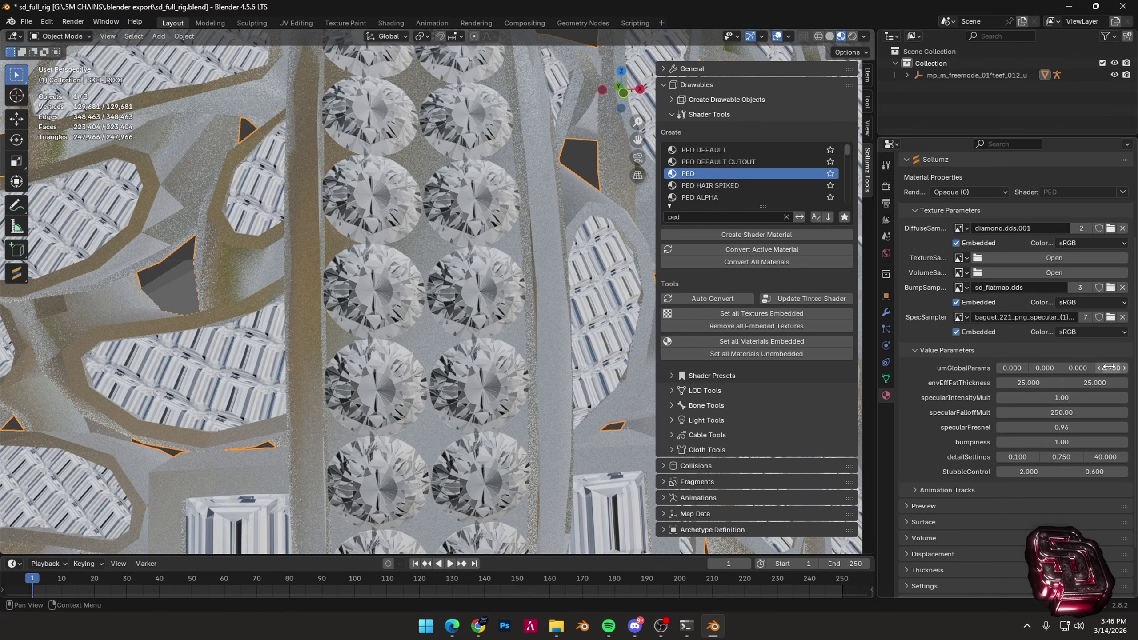
pyautogui.click(1103, 368)
pyautogui.write('0')
pyautogui.press('Return')
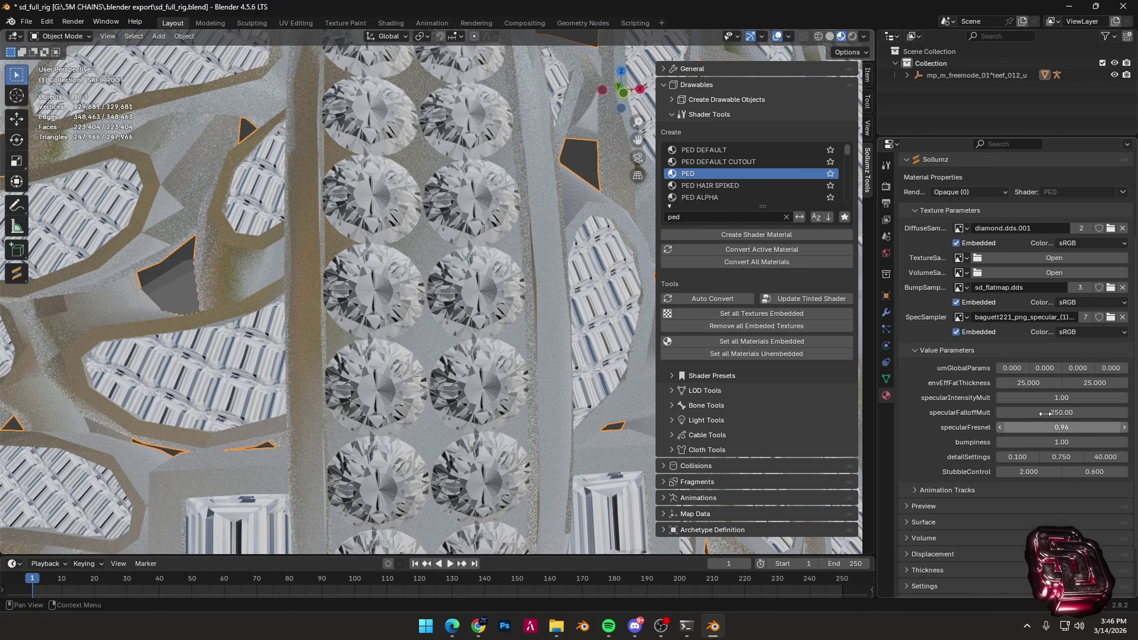
# Set the diamond material's specularIntensityMult to 30, specularFalloffMult to 1997, specularFresnel to 0.45 and bumpiness to 0.
pyautogui.click(1052, 398)
pyautogui.write('30')
pyautogui.press('Tab')
pyautogui.write('199')
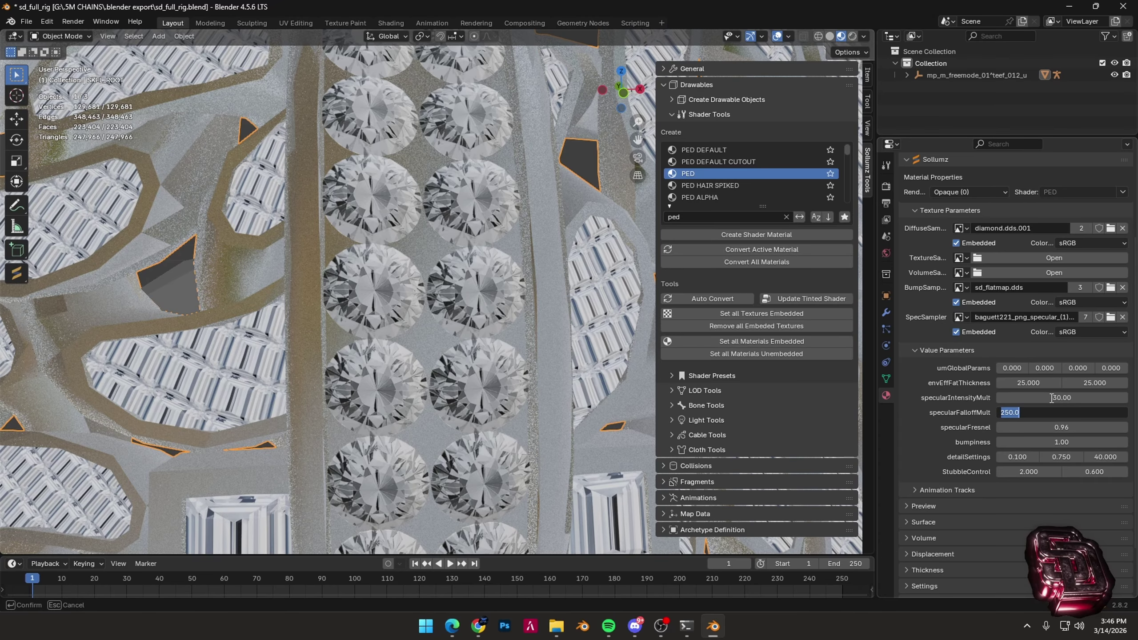
pyautogui.press('Tab')
pyautogui.press('BackSpace')
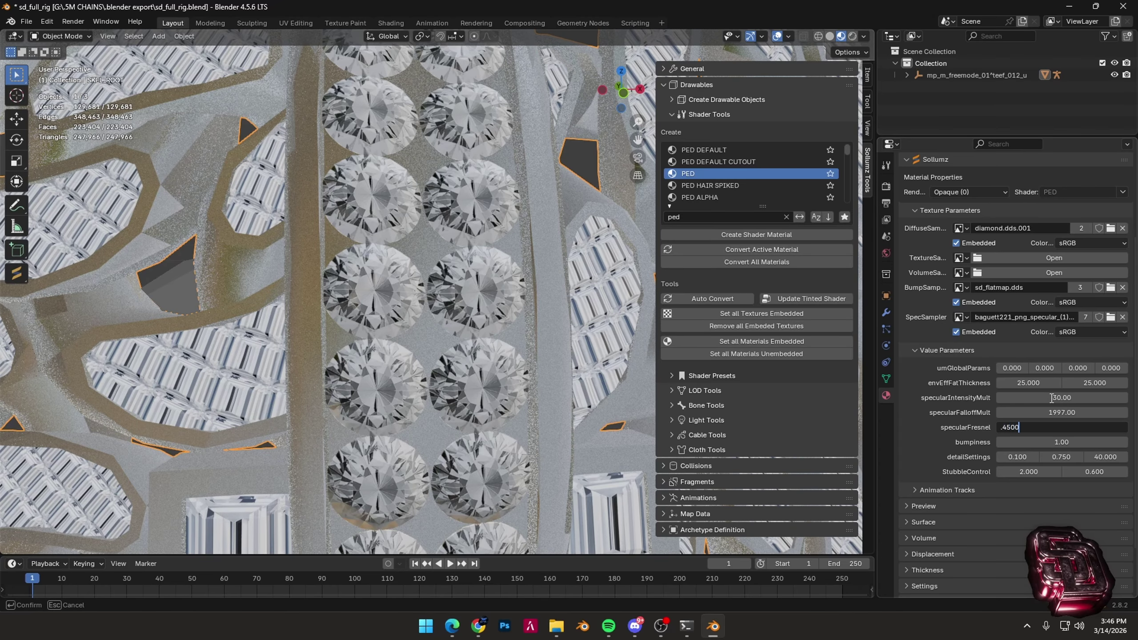
pyautogui.press('Tab')
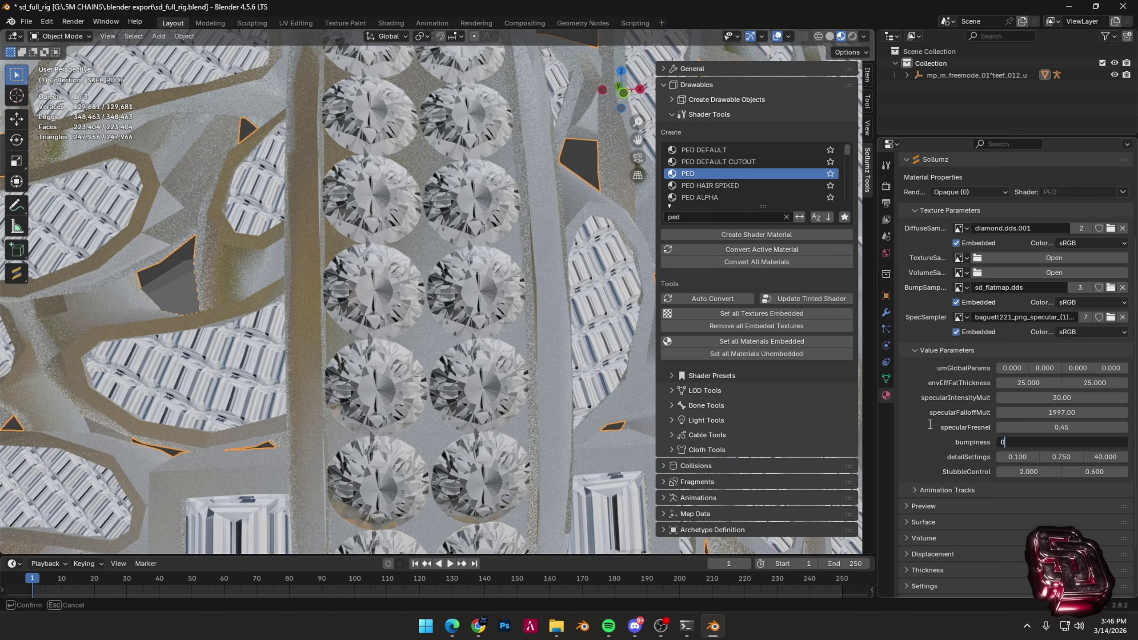
pyautogui.press('Return')
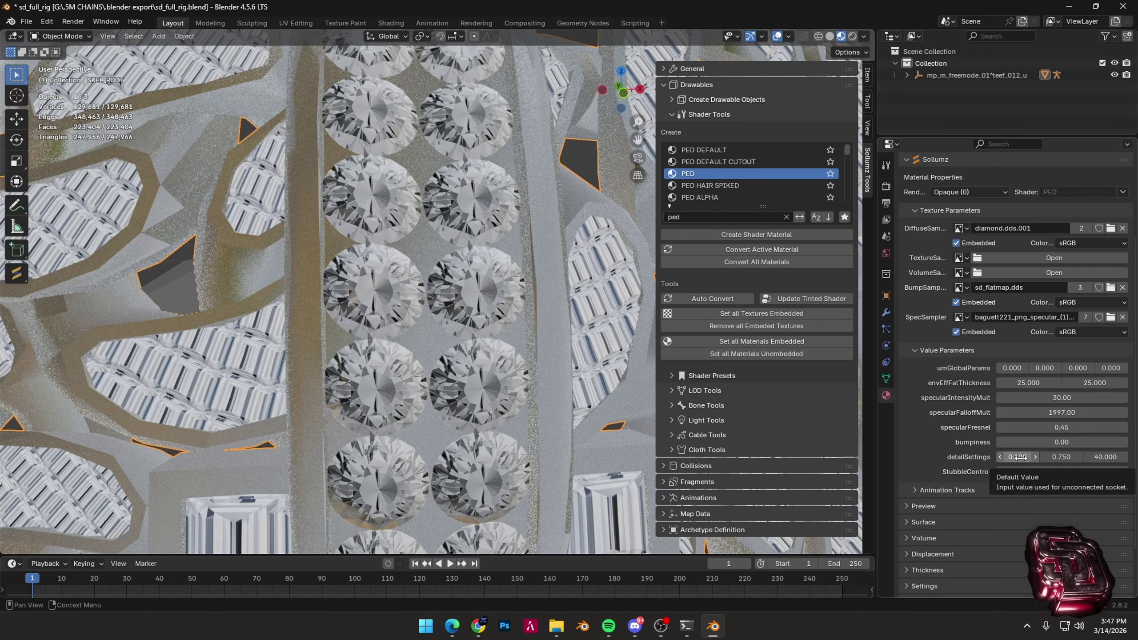
# Set the diamond material's detailSettings values to 0, 0 and 24.
pyautogui.click(1020, 457)
pyautogui.write('0')
pyautogui.click(1057, 457)
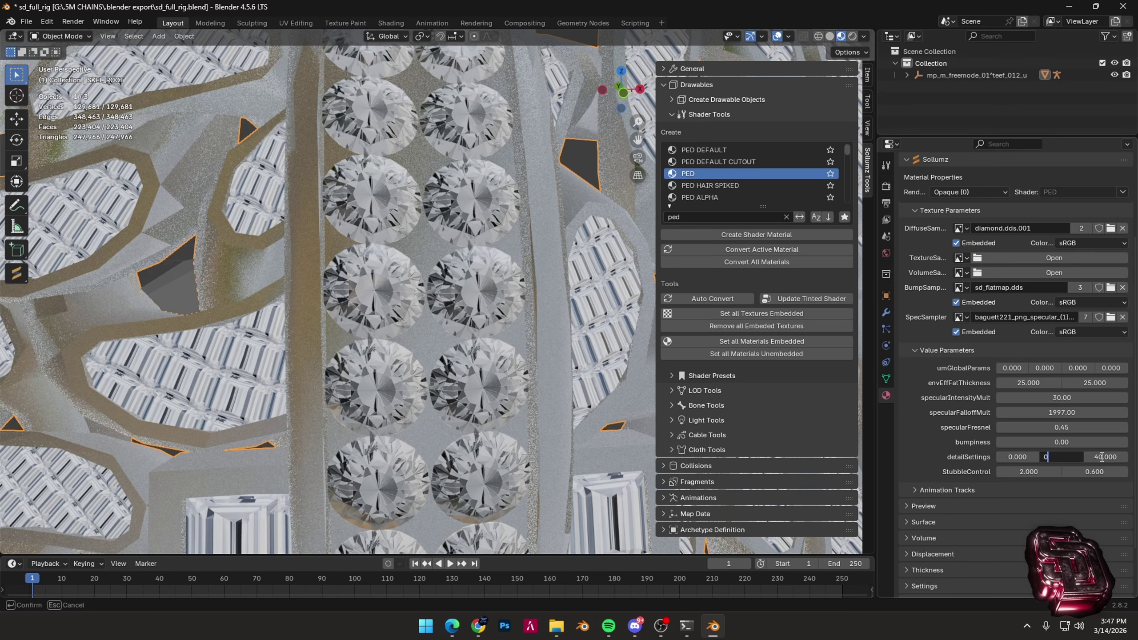
pyautogui.click(1102, 457)
pyautogui.press('Return')
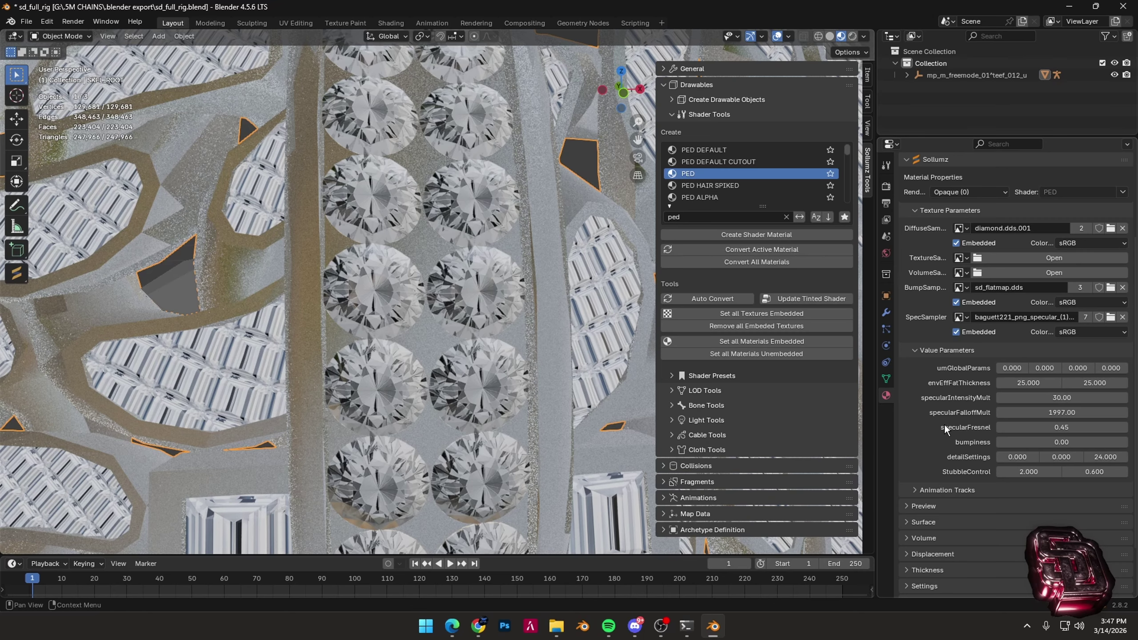
# Convert the baguette material below the diamond one to a PED shader and mark its baguet.dds.001 diffuse texture as embedded.
pyautogui.scroll(5, 958, 226)
pyautogui.click(953, 211)
pyautogui.click(768, 250)
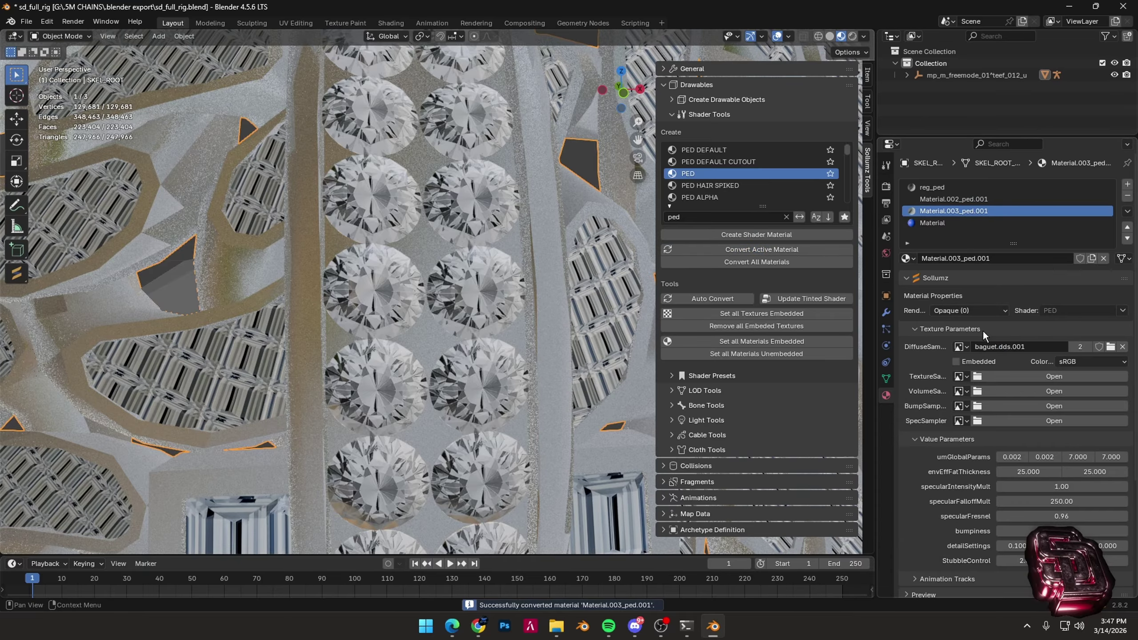
pyautogui.click(968, 362)
# Assign sd_flatmap.dds from the swerv folder as the baguette material's embedded bump texture.
pyautogui.click(1054, 406)
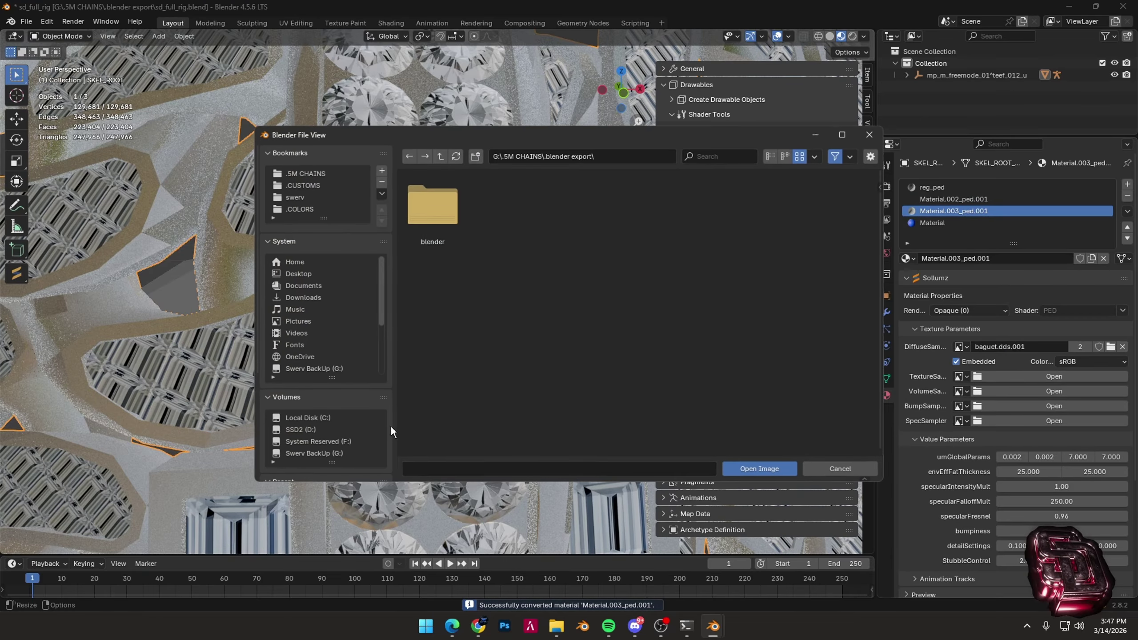
pyautogui.scroll(-5, 319, 416)
pyautogui.click(321, 406)
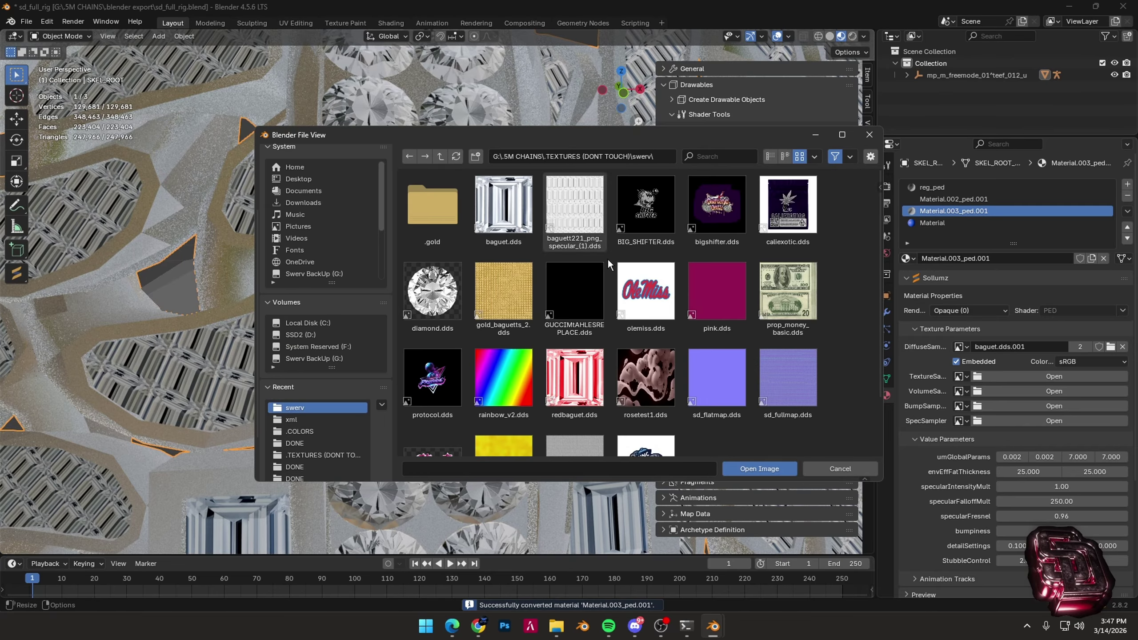
pyautogui.doubleClick(717, 378)
# Assign baguett221_png_specular_(1).dds from the swerv folder as the baguette material's SpecSampler texture and mark it as embedded.
pyautogui.click(1054, 436)
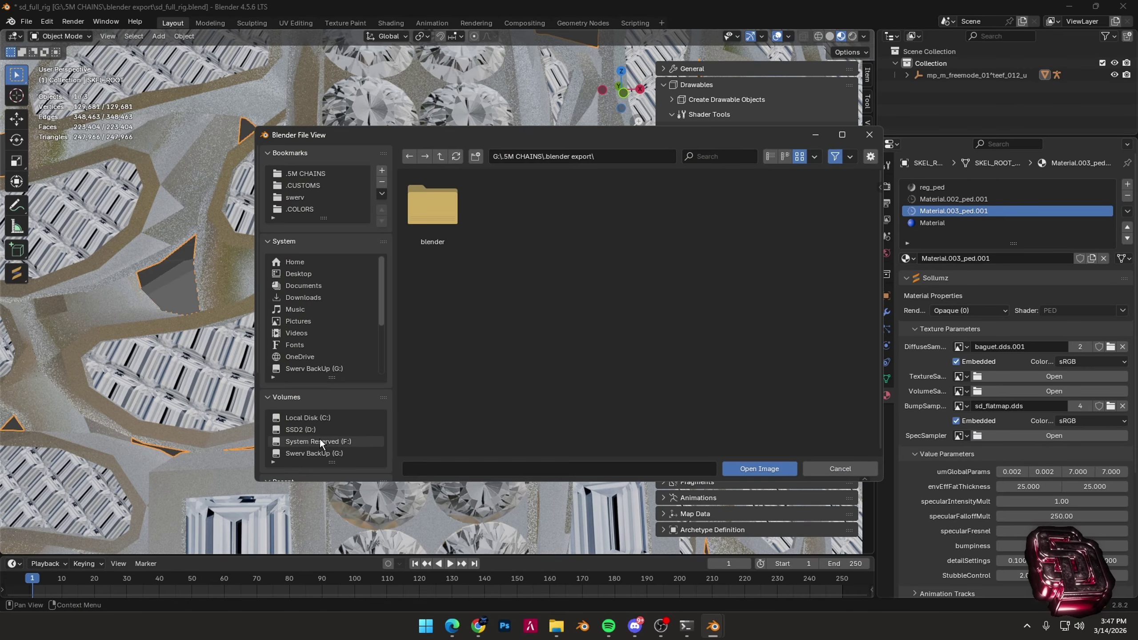
pyautogui.scroll(-2, 328, 341)
pyautogui.click(295, 197)
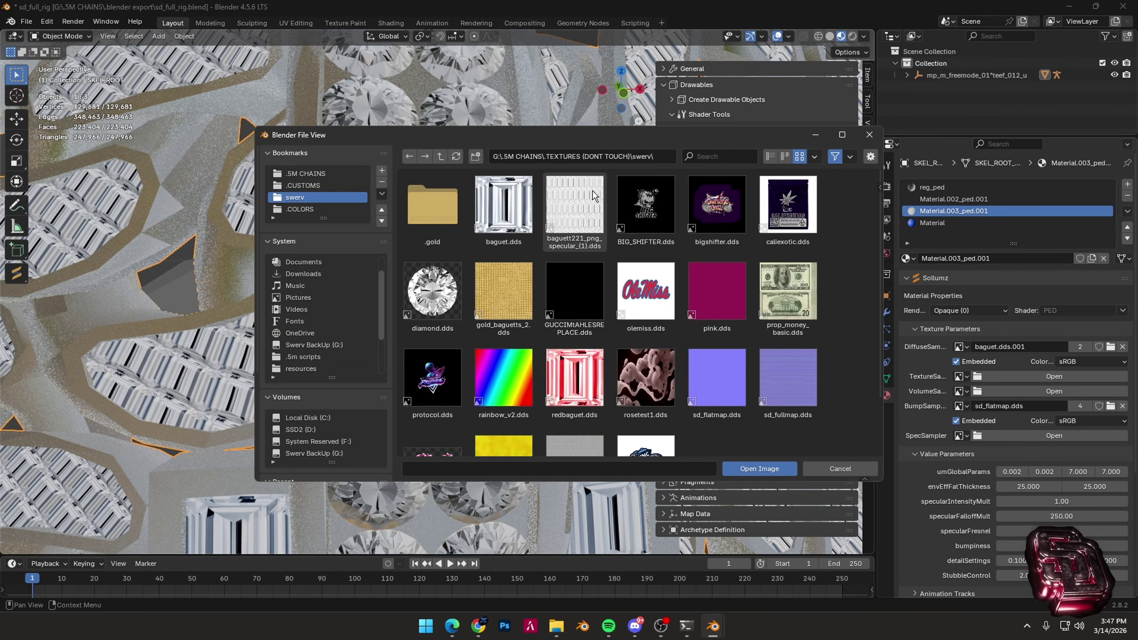
pyautogui.doubleClick(593, 196)
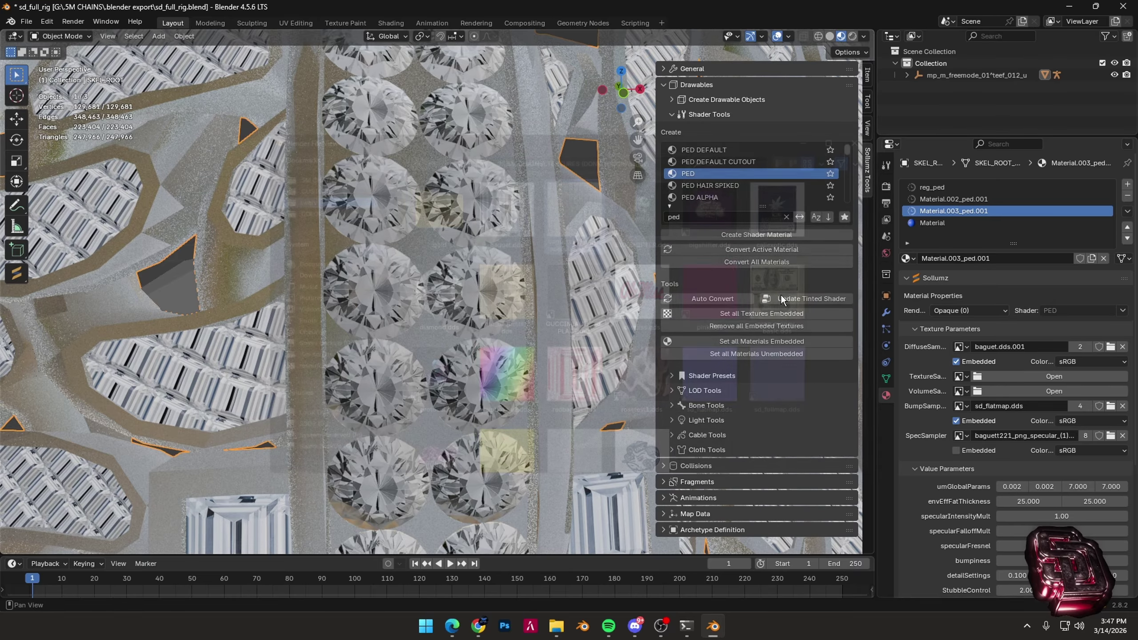
pyautogui.click(979, 450)
# Set all four umGlobalParams values of the baguette material to 0.
pyautogui.scroll(-5, 982, 450)
pyautogui.click(1012, 391)
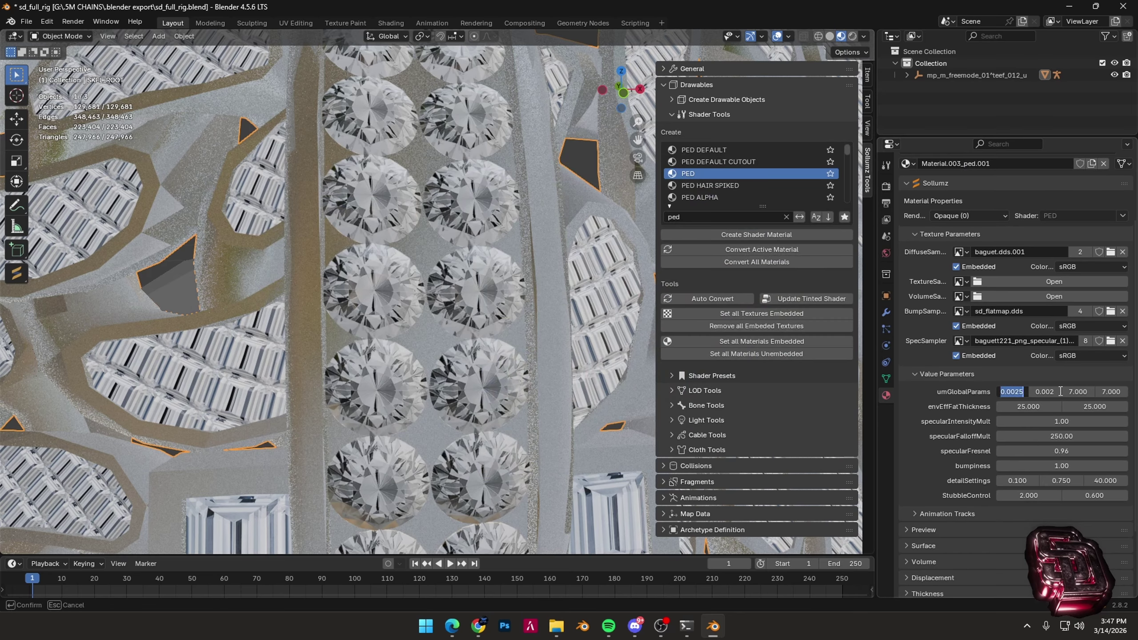
pyautogui.write('0')
pyautogui.press('Return')
pyautogui.click(1046, 392)
pyautogui.write('0')
pyautogui.press('Return')
pyautogui.click(1076, 392)
pyautogui.write('0')
pyautogui.press('Return')
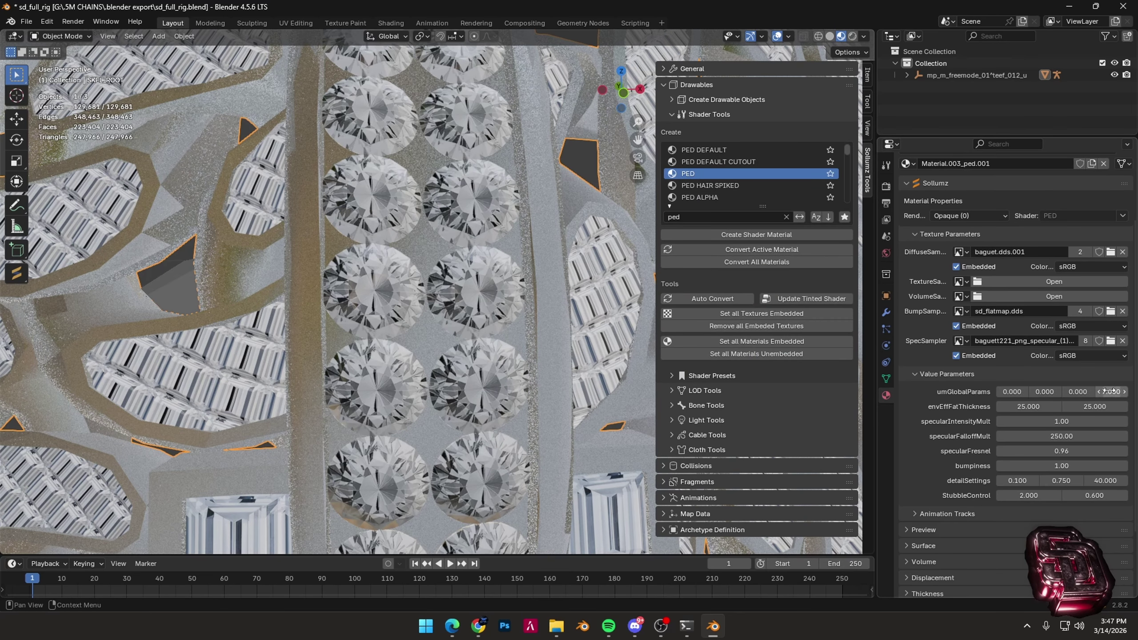
pyautogui.click(1107, 391)
pyautogui.write('0')
pyautogui.press('Return')
# Set the baguette material's specularIntensityMult to 1.03, specularFalloffMult to 1997, specularFresnel to 0.45 and bumpiness to 0.
pyautogui.click(1041, 416)
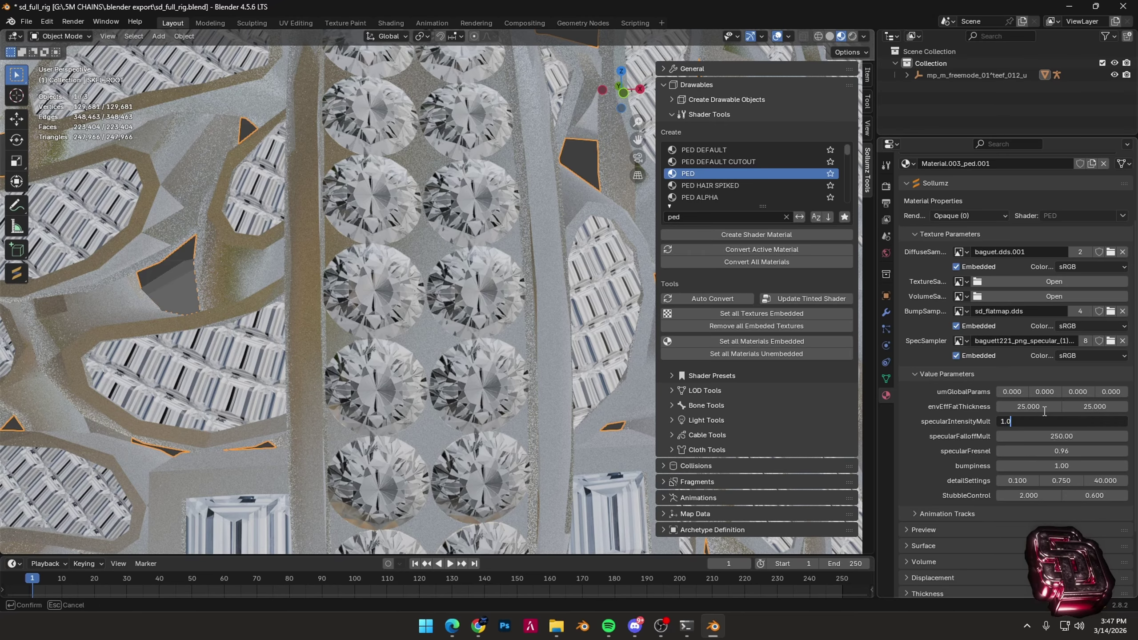
pyautogui.write('3')
pyautogui.press('Tab')
pyautogui.write('1997')
pyautogui.press('Tab')
pyautogui.write('0.45')
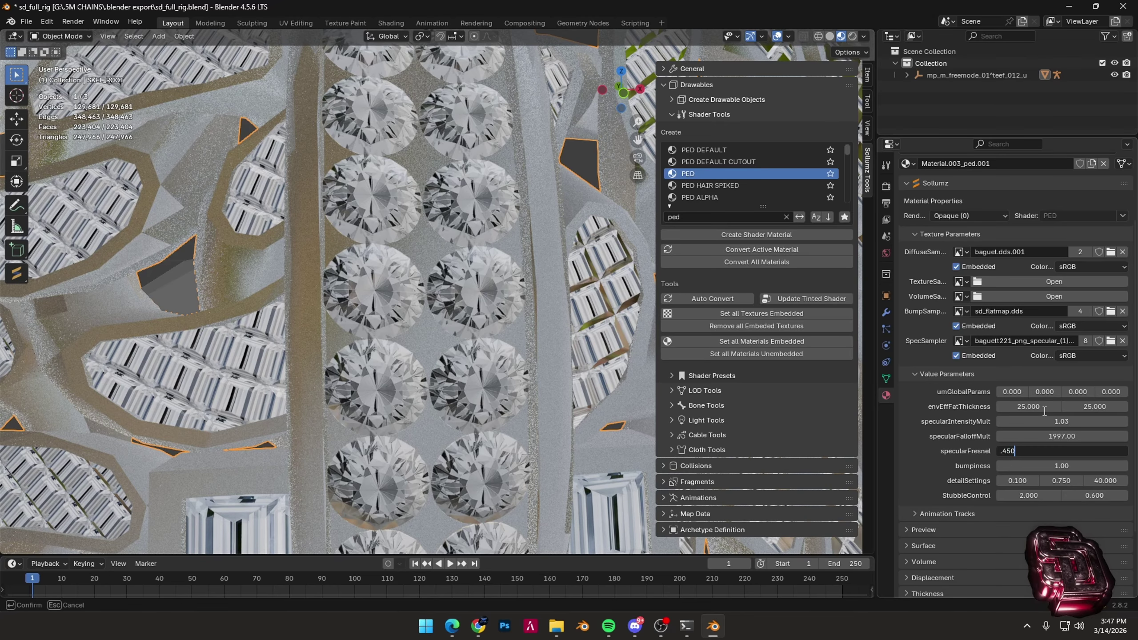
pyautogui.press('Tab')
pyautogui.write('0')
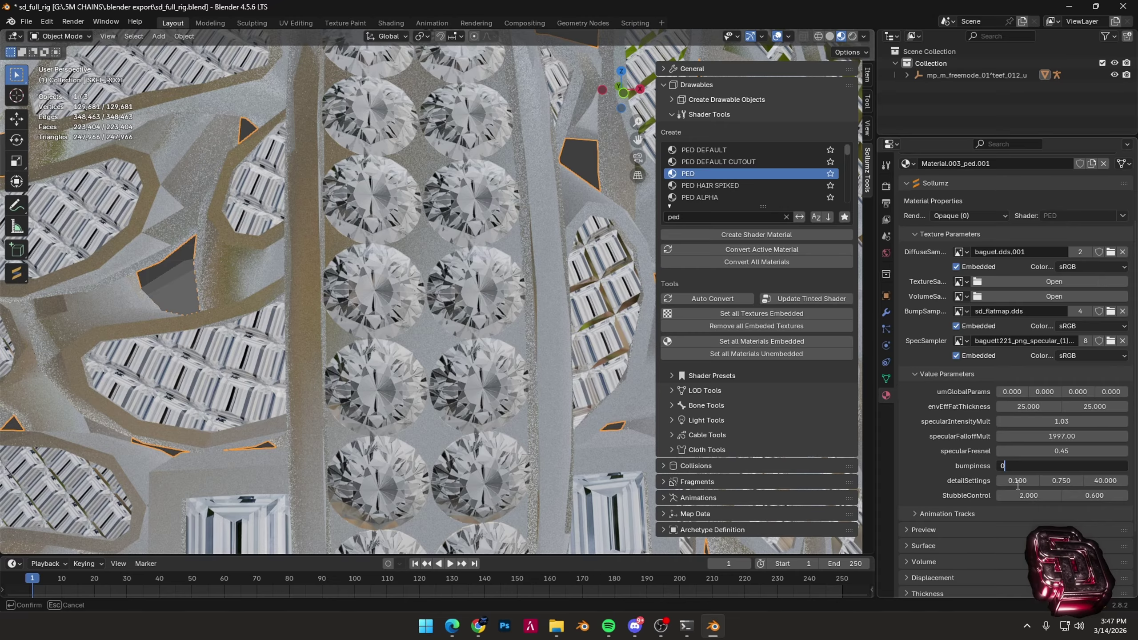
pyautogui.press('Return')
# Set the first two detailSettings values of the baguette material to 0 and enter a new third value.
pyautogui.click(1019, 484)
pyautogui.write('0')
pyautogui.press('Return')
pyautogui.click(1062, 484)
pyautogui.write('0')
pyautogui.press('Return')
pyautogui.click(1105, 482)
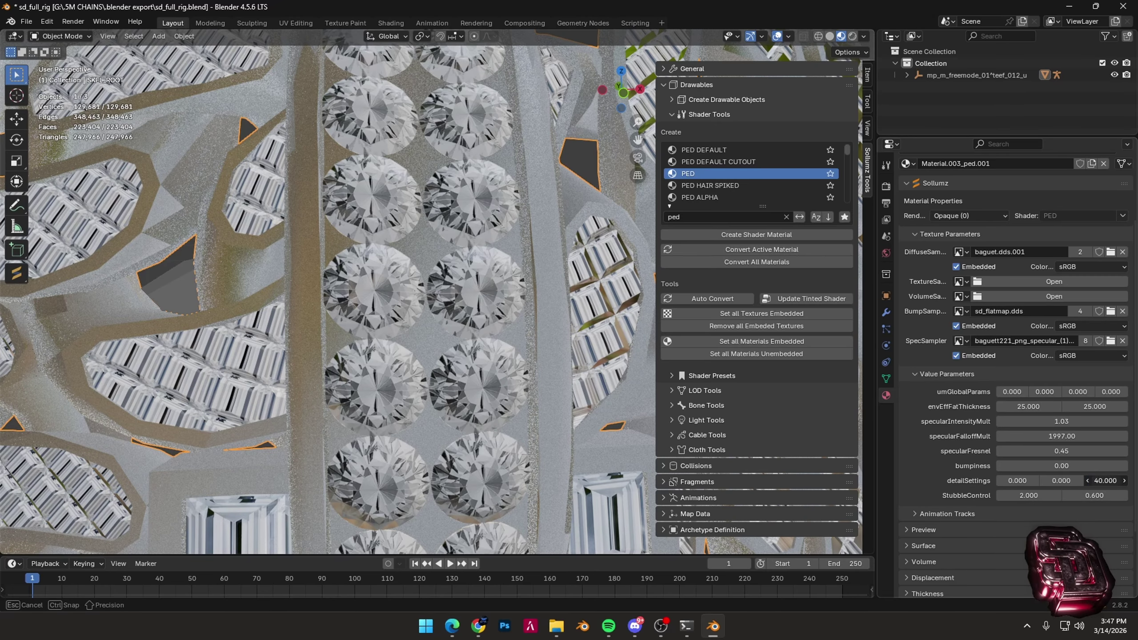
pyautogui.write('0')
pyautogui.press('Return')
# Convert the last material in the list, the blue one named Material, to a PED shader.
pyautogui.scroll(4, 977, 412)
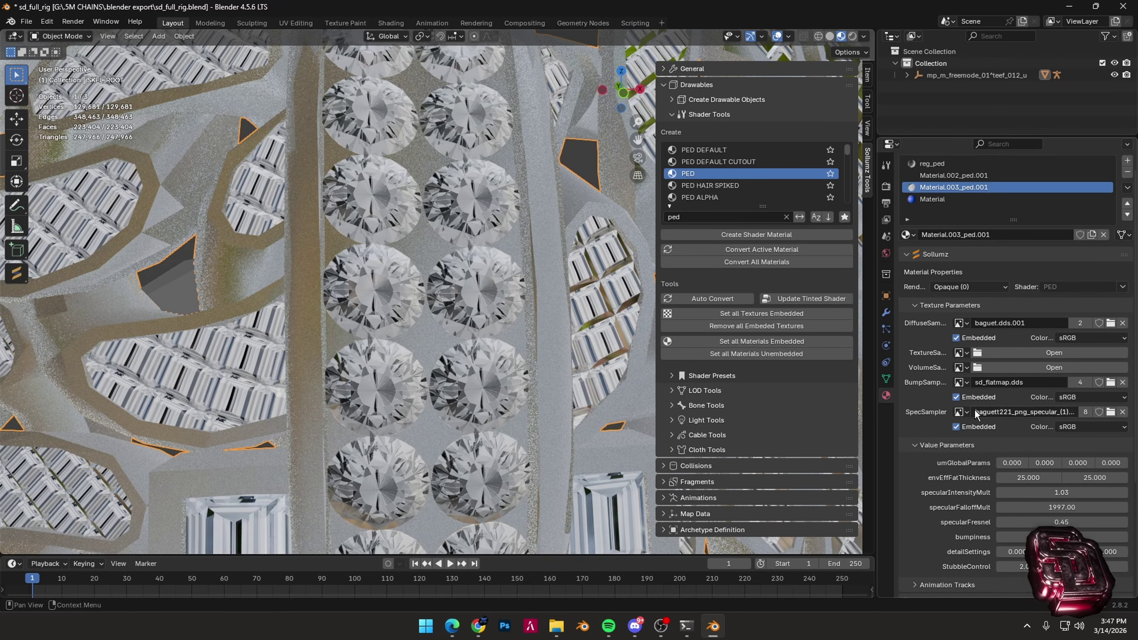
pyautogui.click(968, 225)
pyautogui.click(762, 250)
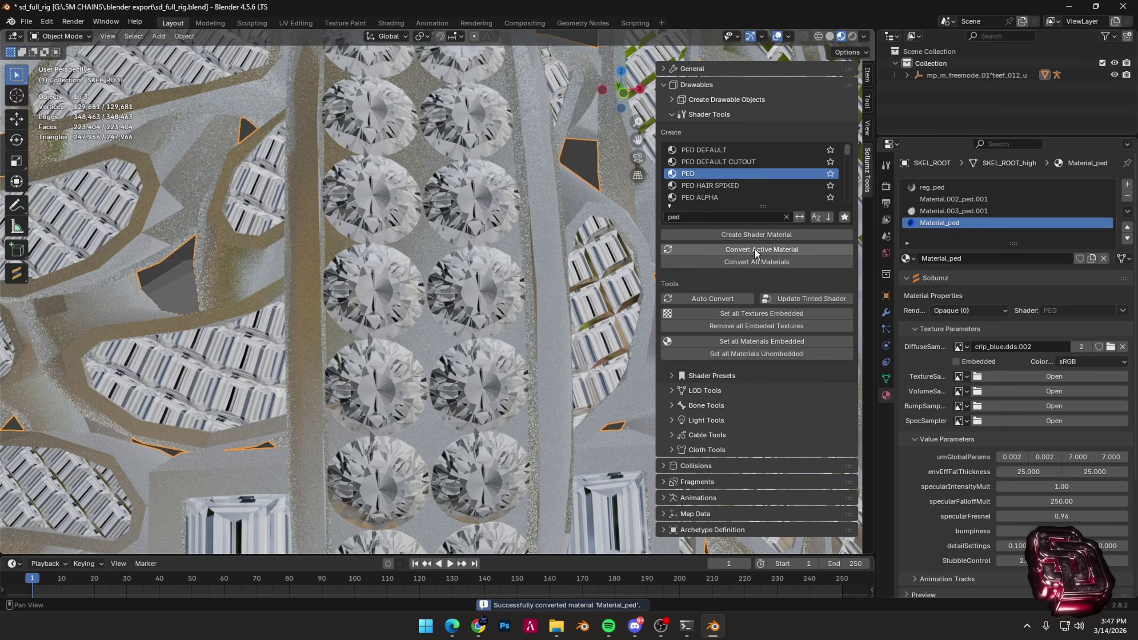
pyautogui.scroll(-8, 485, 370)
pyautogui.scroll(8, 498, 341)
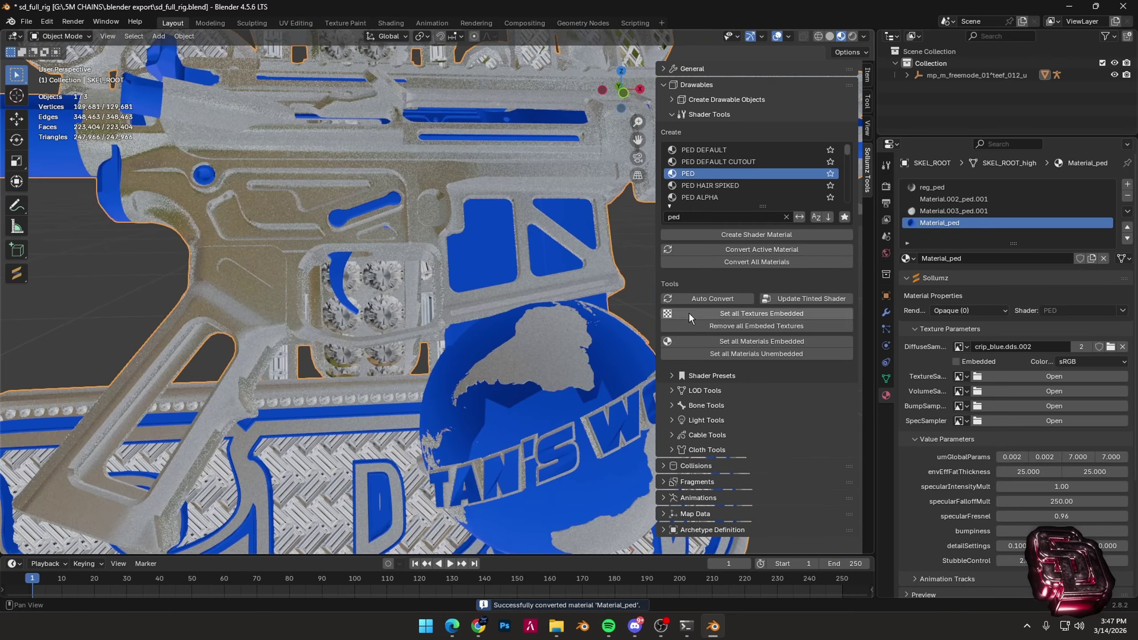
# Embed the blue material's crip_blue.dds.002 diffuse texture and assign sd_fullmap.dds from the swerv folder as its embedded bump texture.
pyautogui.click(688, 314)
pyautogui.click(997, 406)
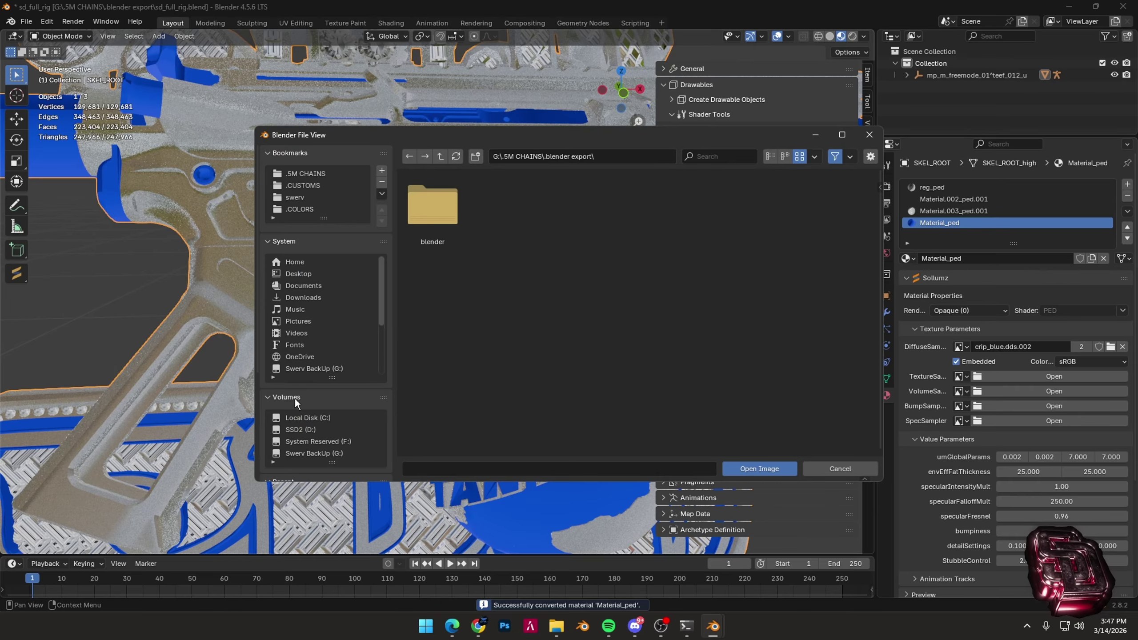
pyautogui.doubleClick(781, 381)
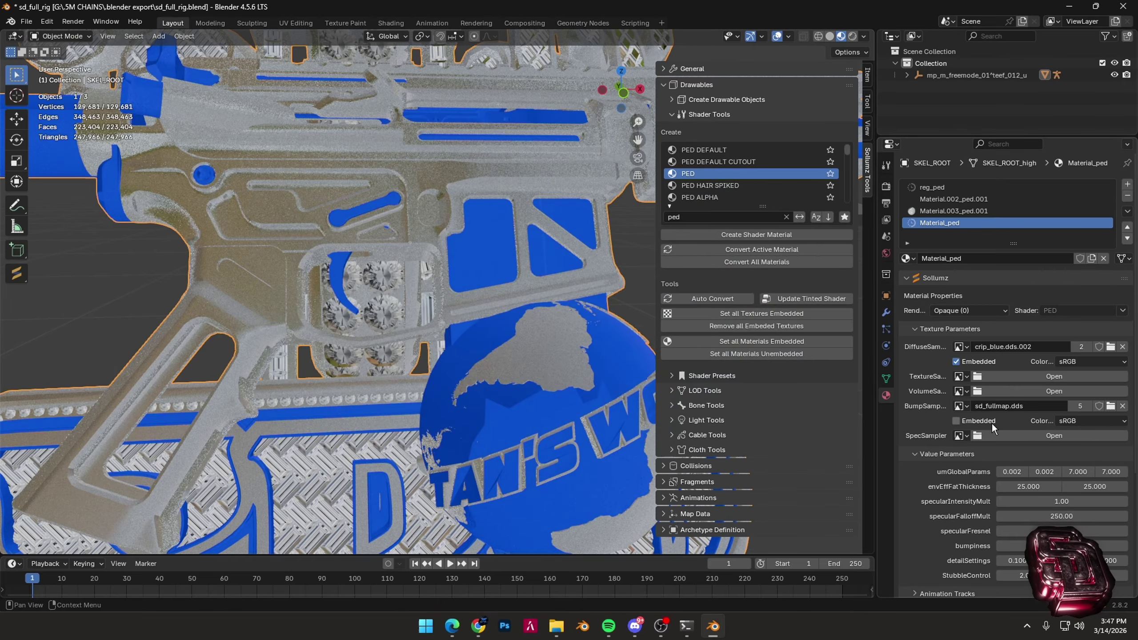
# Assign baguett221_png_specular_(1).dds from the swerv folder as the blue material's embedded SpecSampler texture.
pyautogui.click(1006, 436)
pyautogui.click(308, 418)
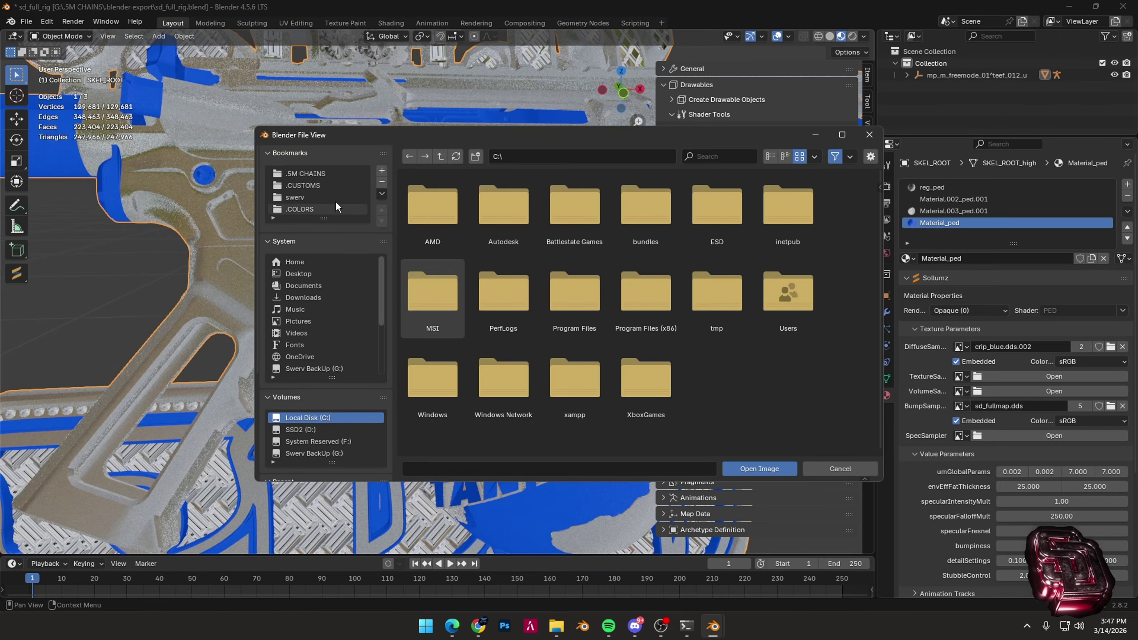
pyautogui.click(295, 198)
pyautogui.click(581, 221)
pyautogui.doubleClick(581, 222)
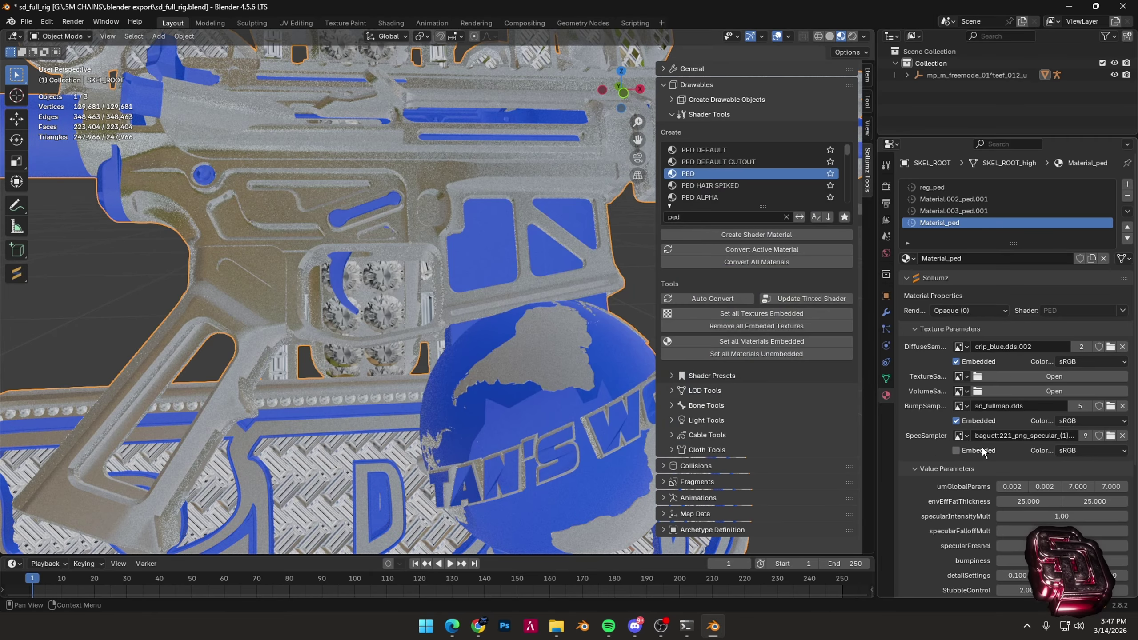
# Set all four umGlobalParams values of the blue material to 0.
pyautogui.scroll(-3, 1059, 439)
pyautogui.click(1017, 416)
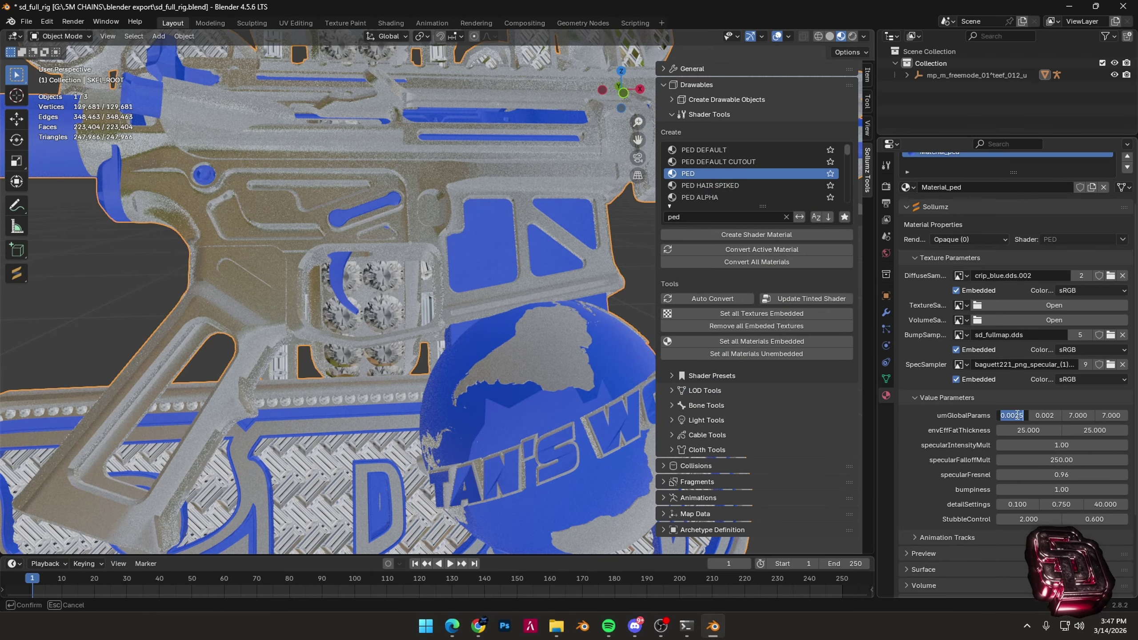
pyautogui.write('0')
pyautogui.press('Tab')
pyautogui.write('0')
pyautogui.press('Return')
pyautogui.click(1076, 415)
pyautogui.write('0')
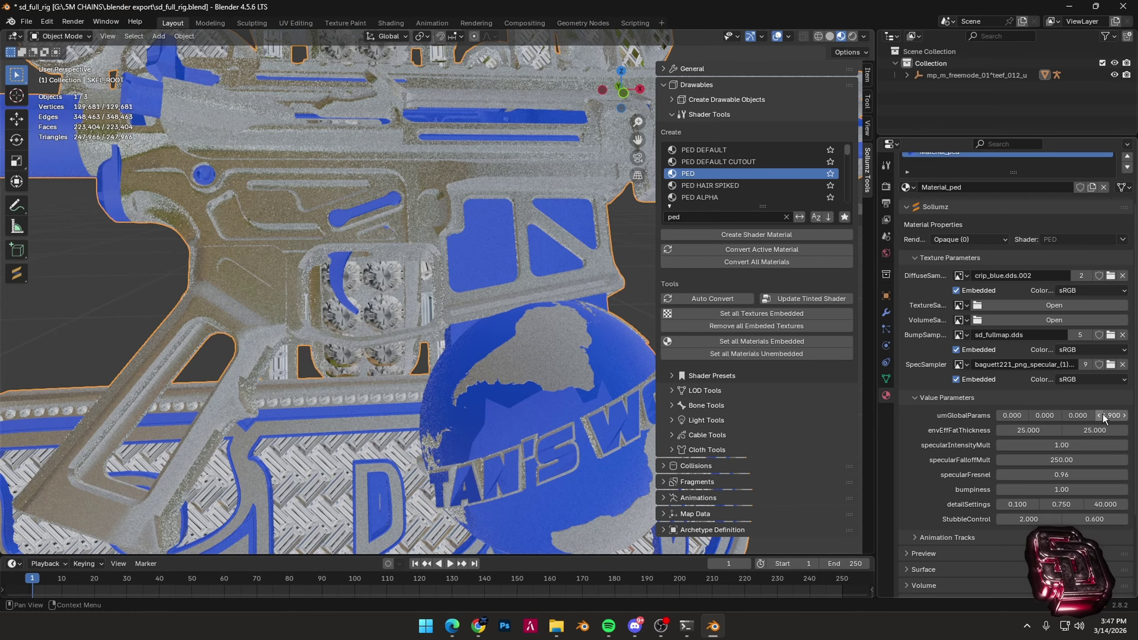
pyautogui.press('Tab')
pyautogui.write('6.90')
pyautogui.press('Return')
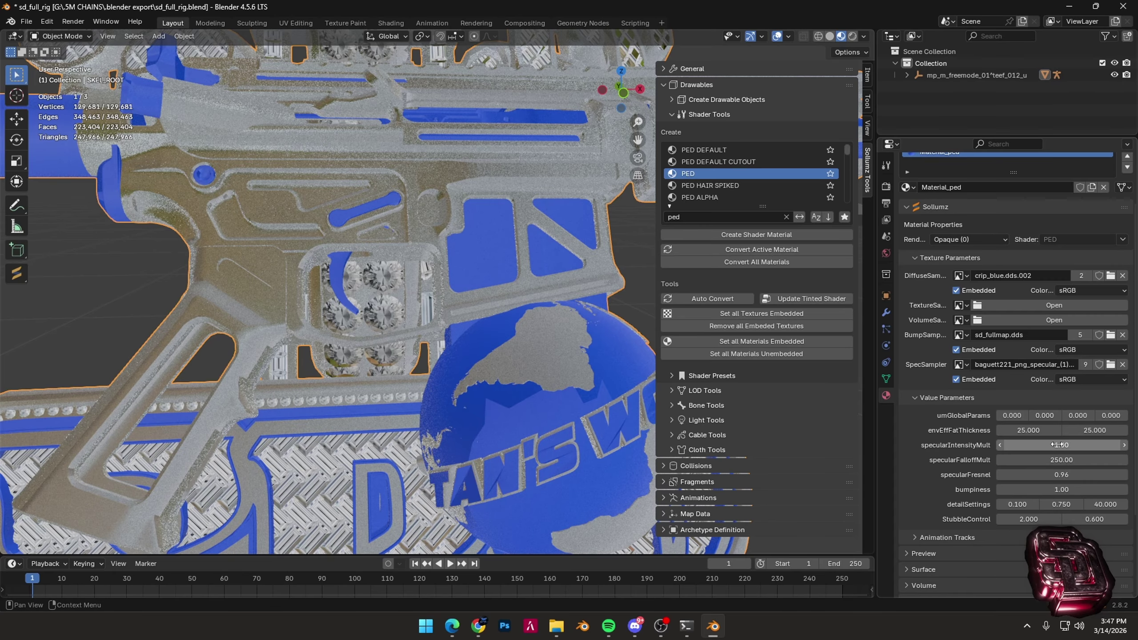
# Set the blue material's specularIntensityMult to 30, specularFalloffMult to 1997, specularFresnel to 0.45 and bumpiness to 1.30.
pyautogui.click(1061, 444)
pyautogui.write('30')
pyautogui.press('Tab')
pyautogui.write('1997')
pyautogui.press('Tab')
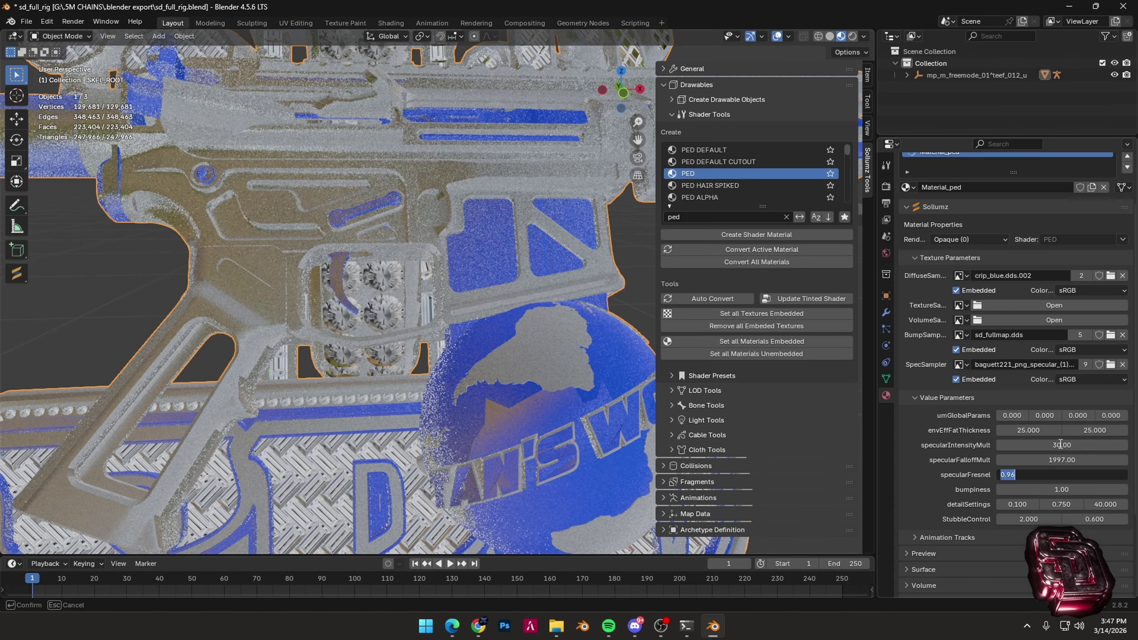
pyautogui.write('.4500')
pyautogui.press('Tab')
pyautogui.write('0')
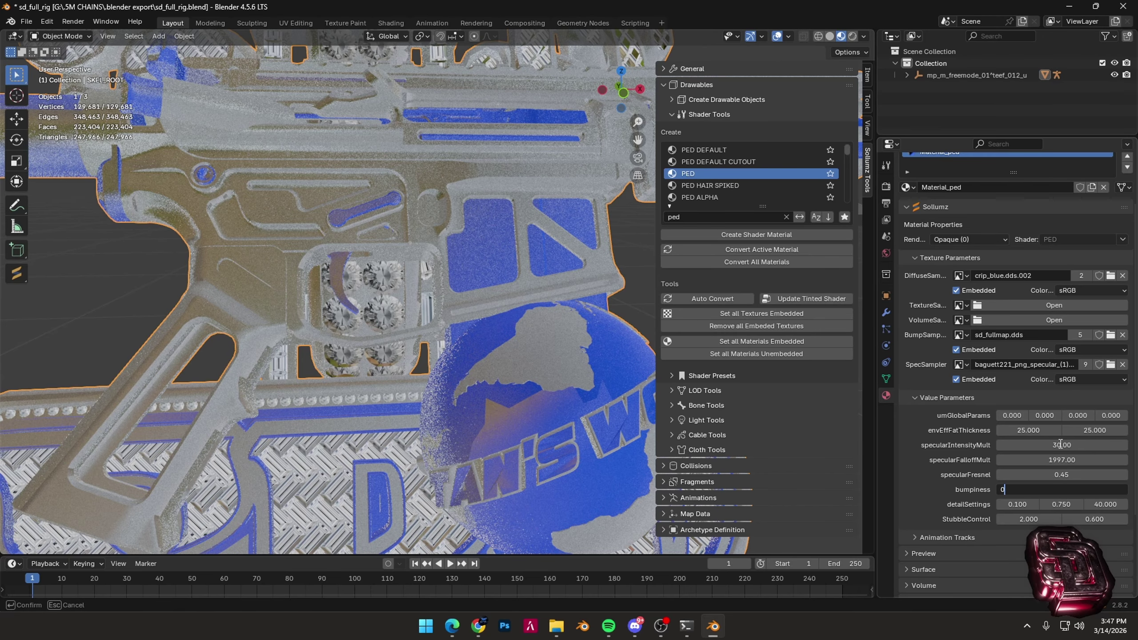
pyautogui.write('.3')
pyautogui.press('Return')
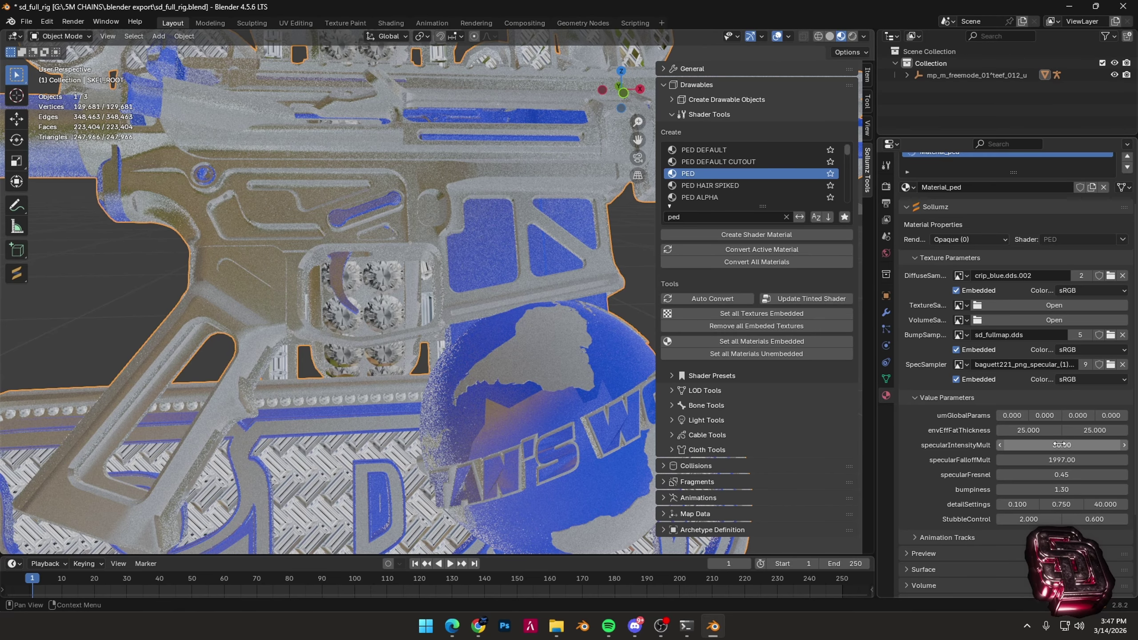
# Set the first two detailSettings values of the blue material to 0 and enter a new third value.
pyautogui.scroll(-4, 1031, 439)
pyautogui.click(1016, 434)
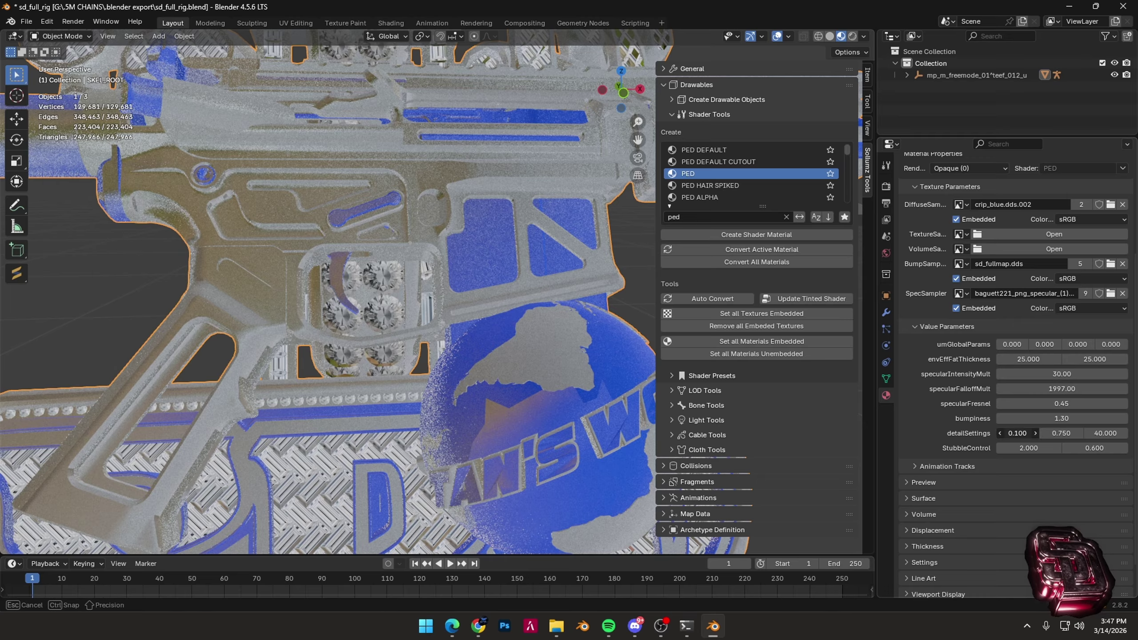
pyautogui.write('0')
pyautogui.press('Return')
pyautogui.click(1065, 436)
pyautogui.write('0')
pyautogui.press('Return')
pyautogui.click(1104, 435)
pyautogui.write('00')
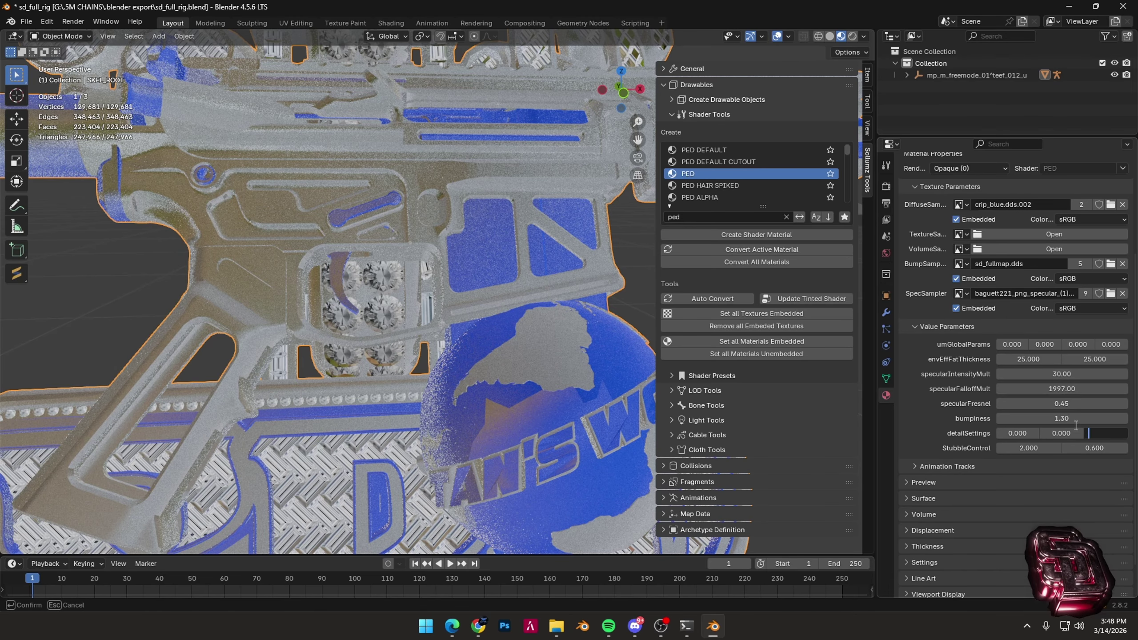
pyautogui.write('4')
pyautogui.press('Return')
# Collapse the Drawables tools and deselect the chain model with the whole rig in view.
pyautogui.scroll(8, 1030, 420)
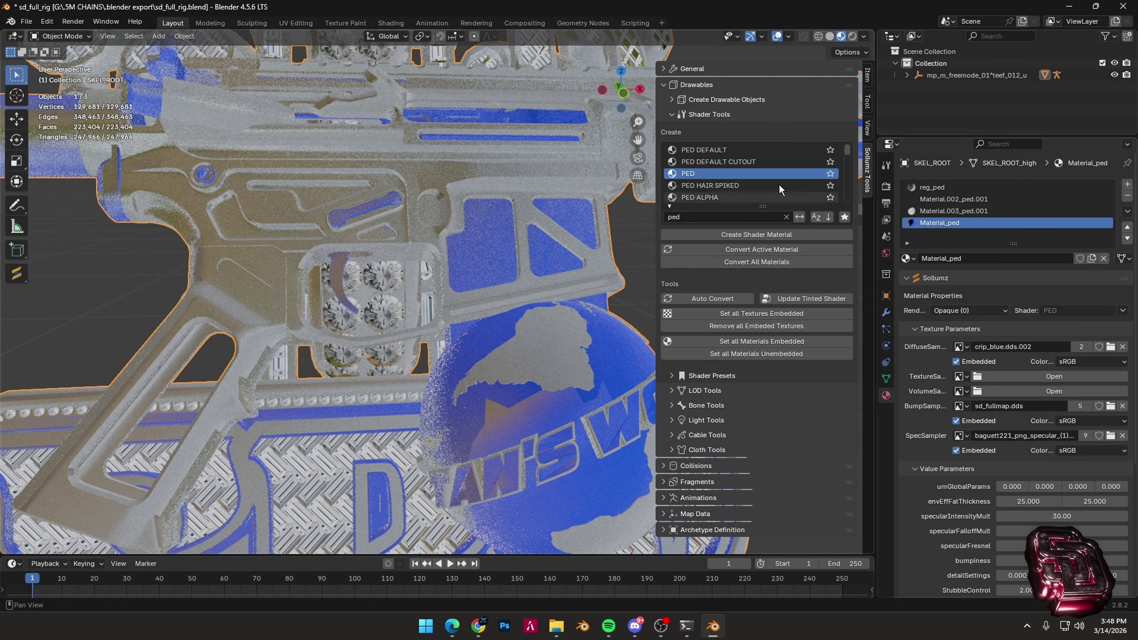
pyautogui.click(687, 90)
pyautogui.scroll(-10, 609, 248)
pyautogui.keyDown('shift'); pyautogui.moveTo(563, 254); pyautogui.dragTo(574, 365, button='middle'); pyautogui.keyUp('shift')
pyautogui.click(575, 284)
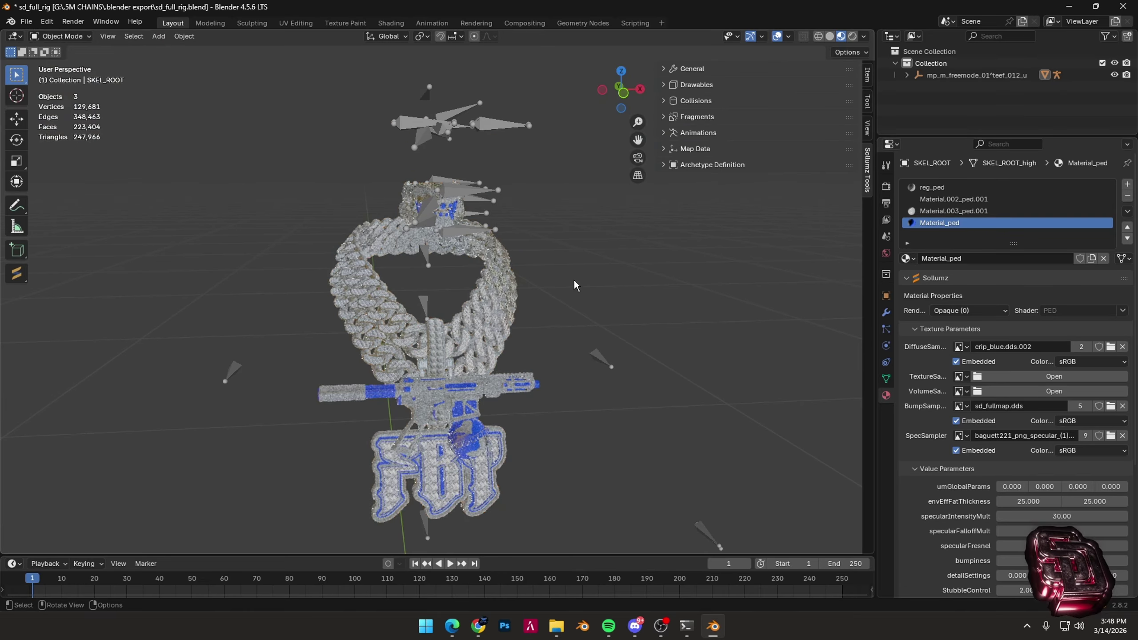
# Select the mp_m_freemode_01^teef_012_u object together with its entire child hierarchy.
pyautogui.click(971, 76)
pyautogui.rightClick(971, 76)
pyautogui.click(927, 138)
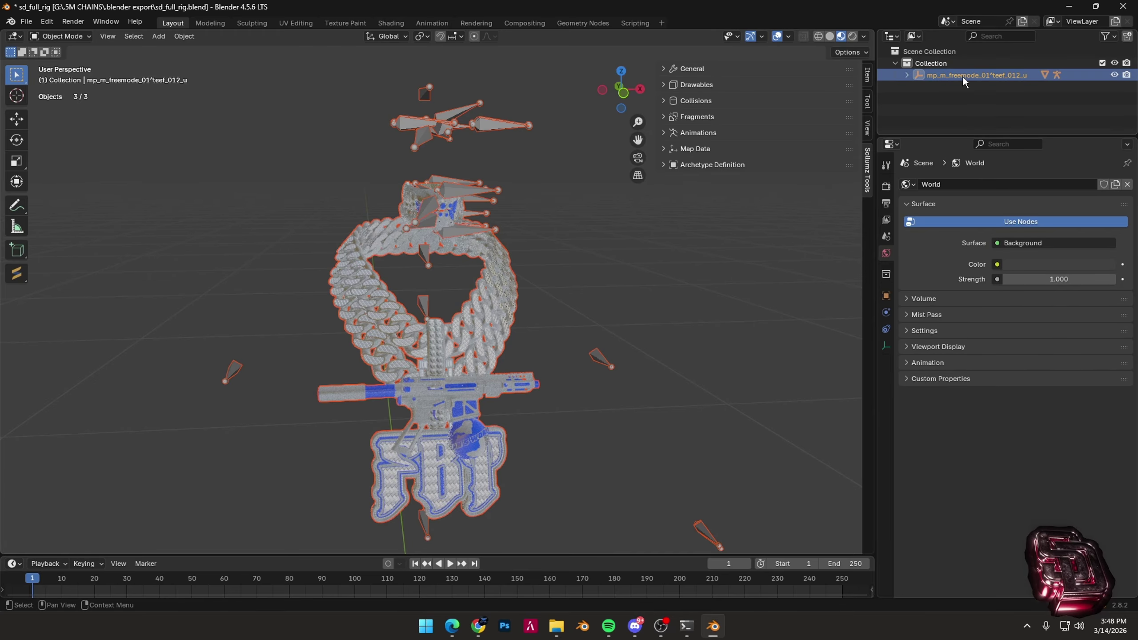
pyautogui.moveTo(442, 304); pyautogui.dragTo(531, 310, button='middle')
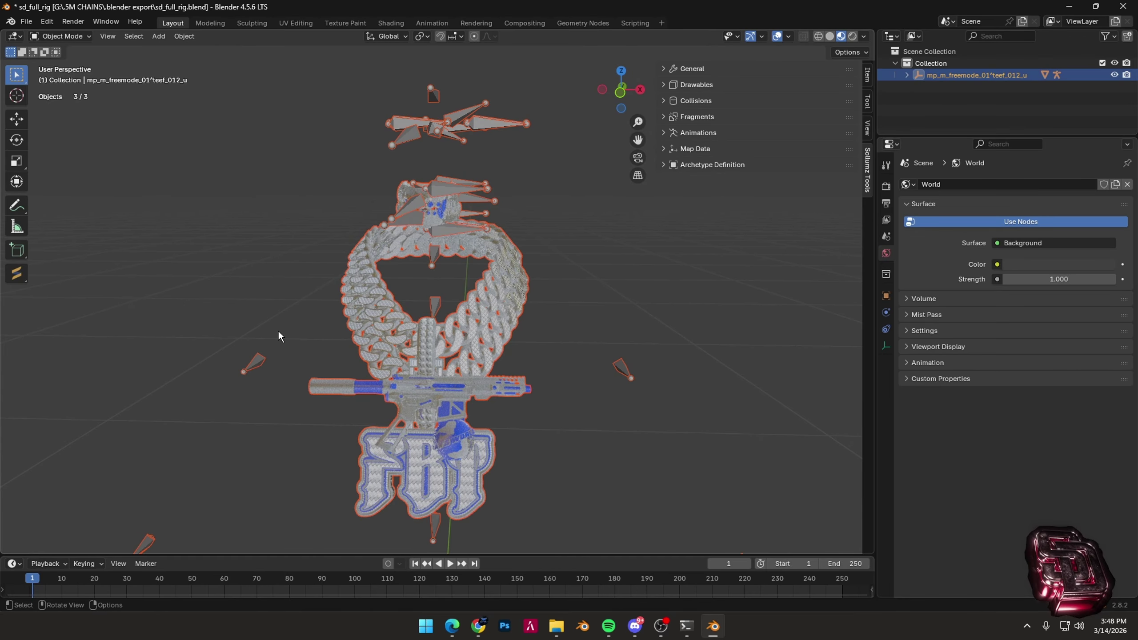
# Export the selected hierarchy as RAGE assets into a new folder named done inside G:\.5M CHAINS\fbt.
pyautogui.hotkey('ctrl', 'shift', 's')
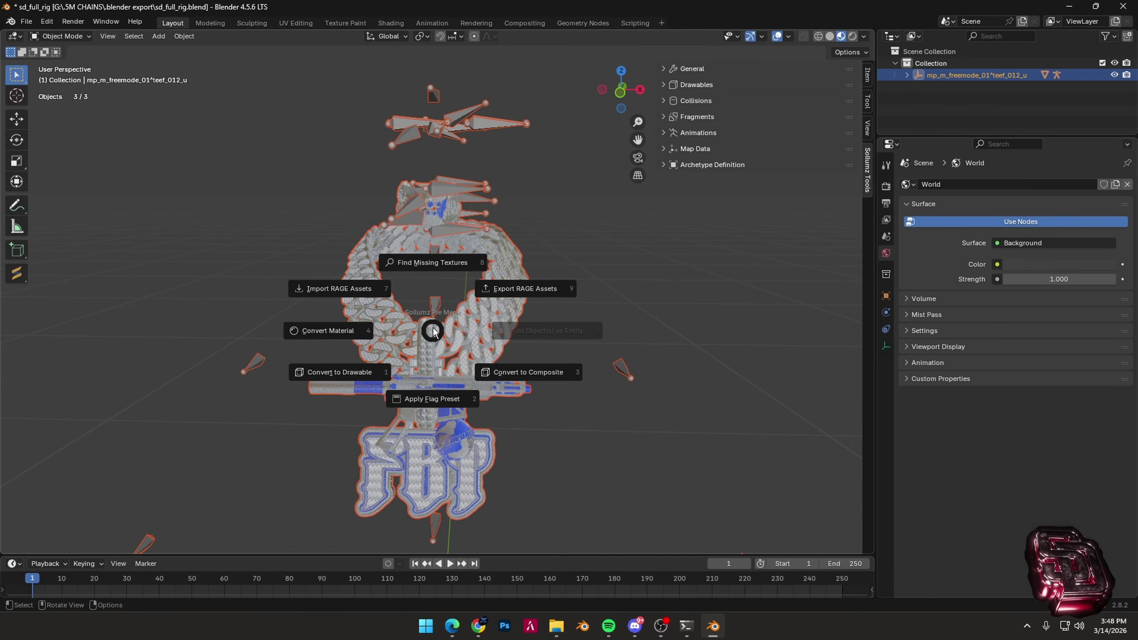
pyautogui.click(530, 289)
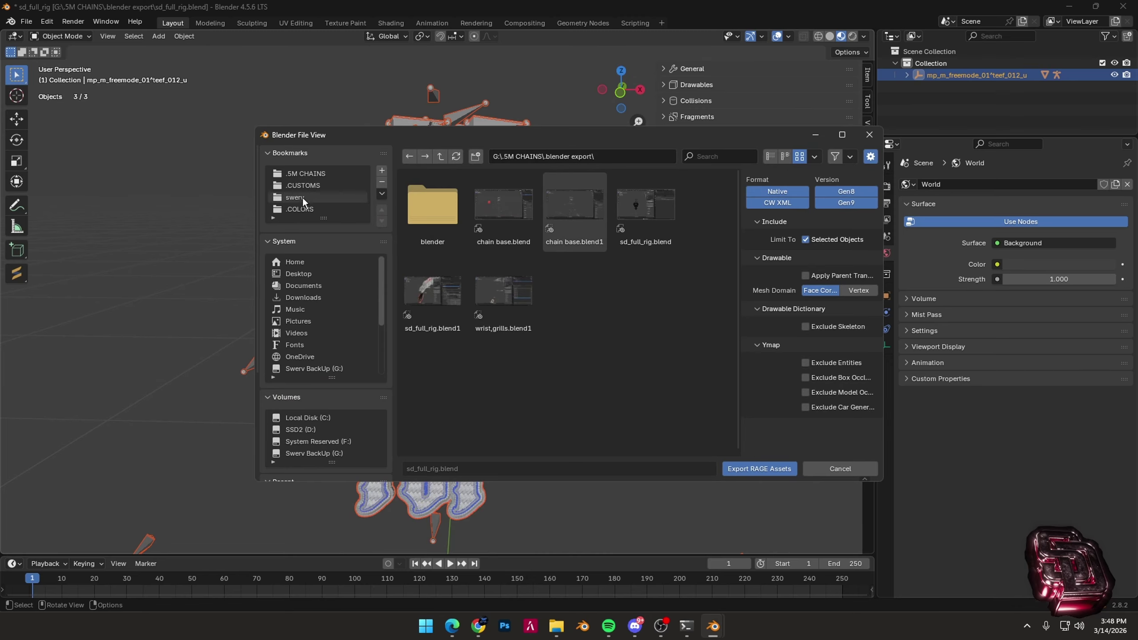
pyautogui.click(314, 174)
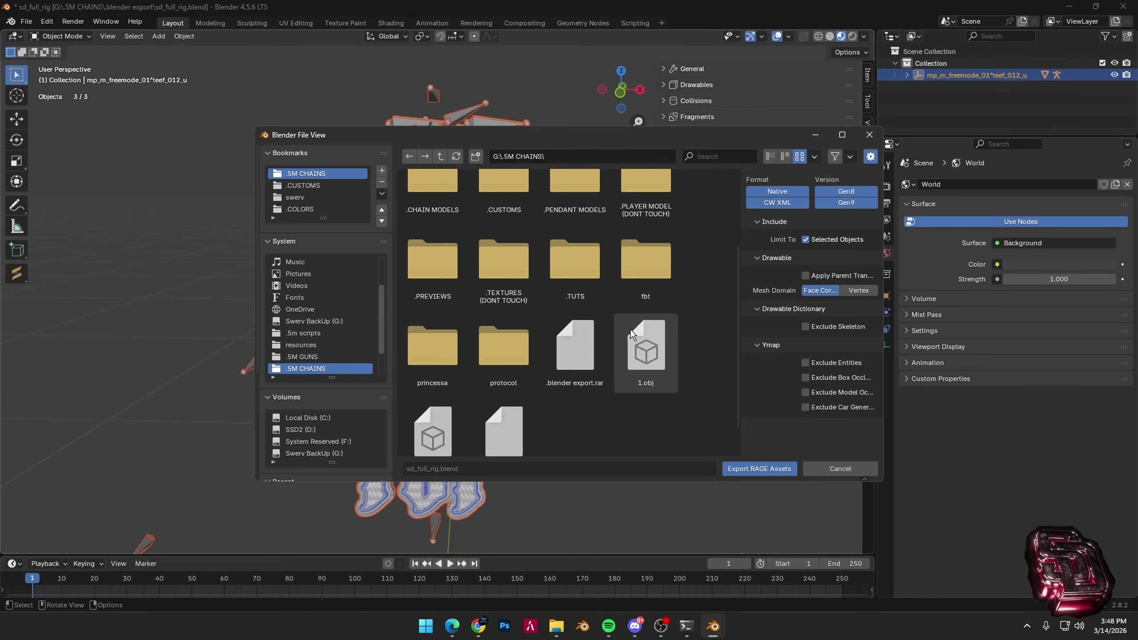
pyautogui.doubleClick(645, 260)
pyautogui.click(475, 158)
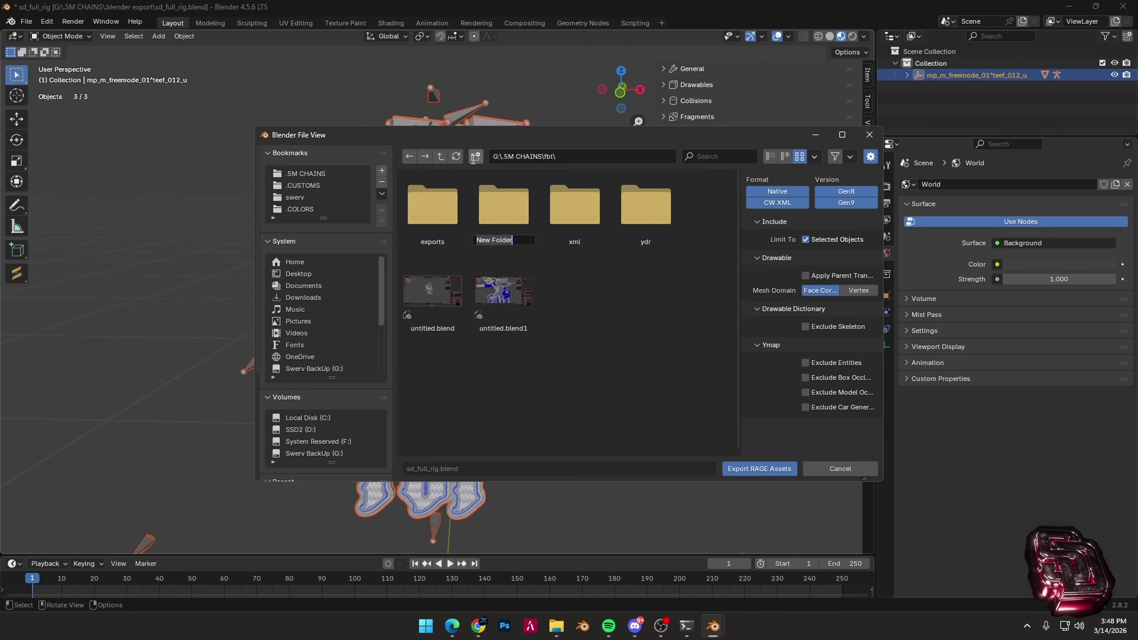
pyautogui.write('done')
pyautogui.press('Return')
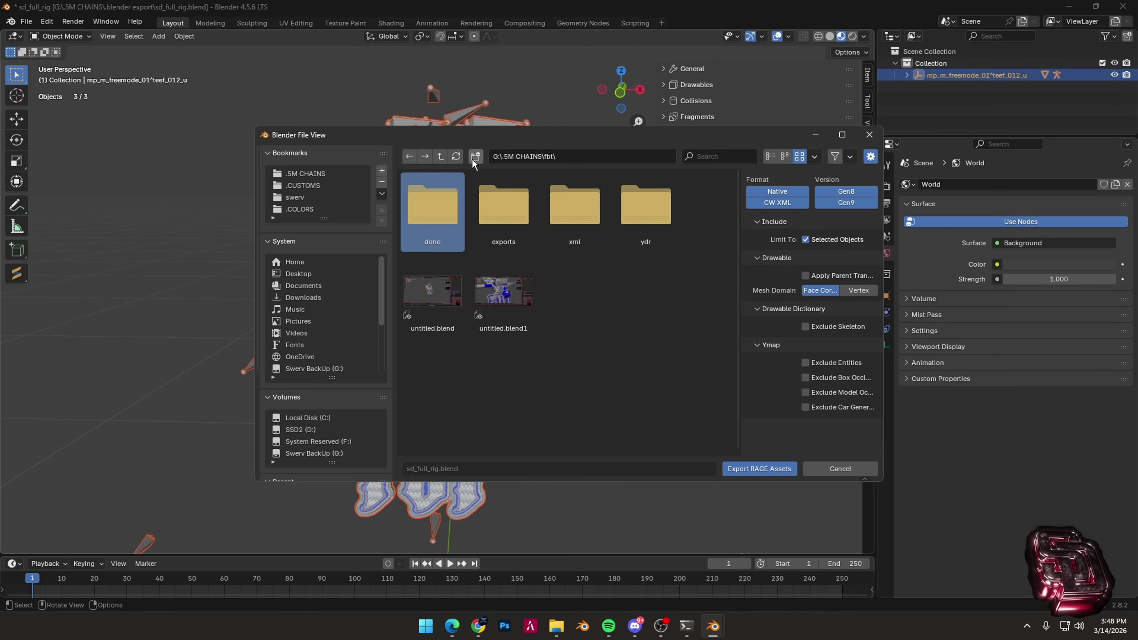
pyautogui.doubleClick(438, 207)
pyautogui.click(757, 468)
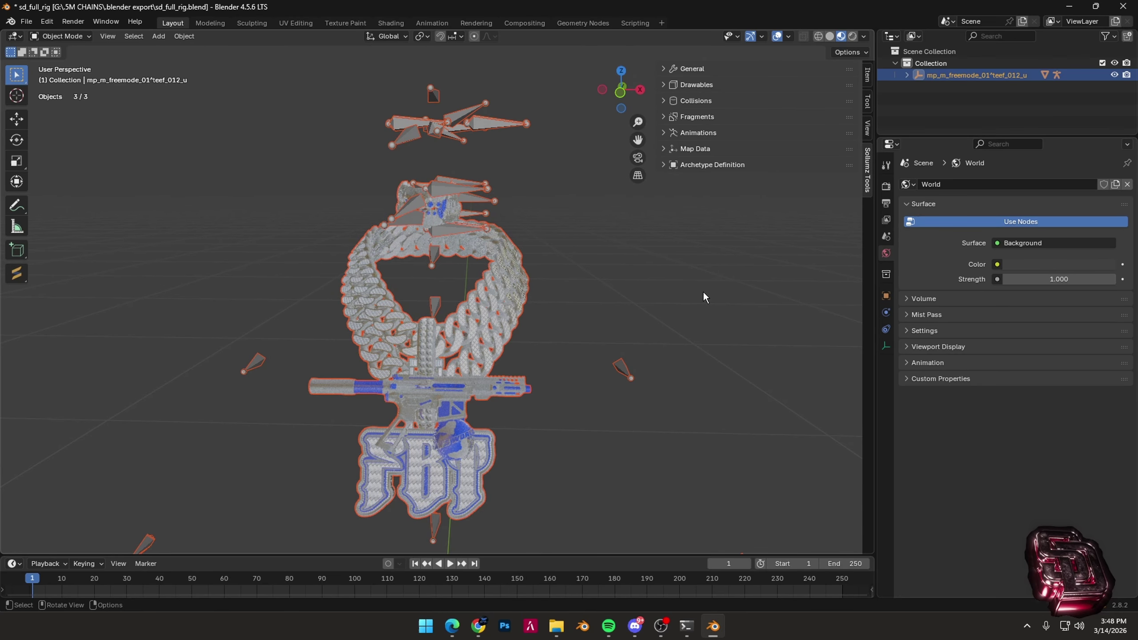
# Switch to the CodeWalker RPF Explorer and collapse the GTA V and .TEXAS folder trees.
pyautogui.press('super')
pyautogui.click(363, 251)
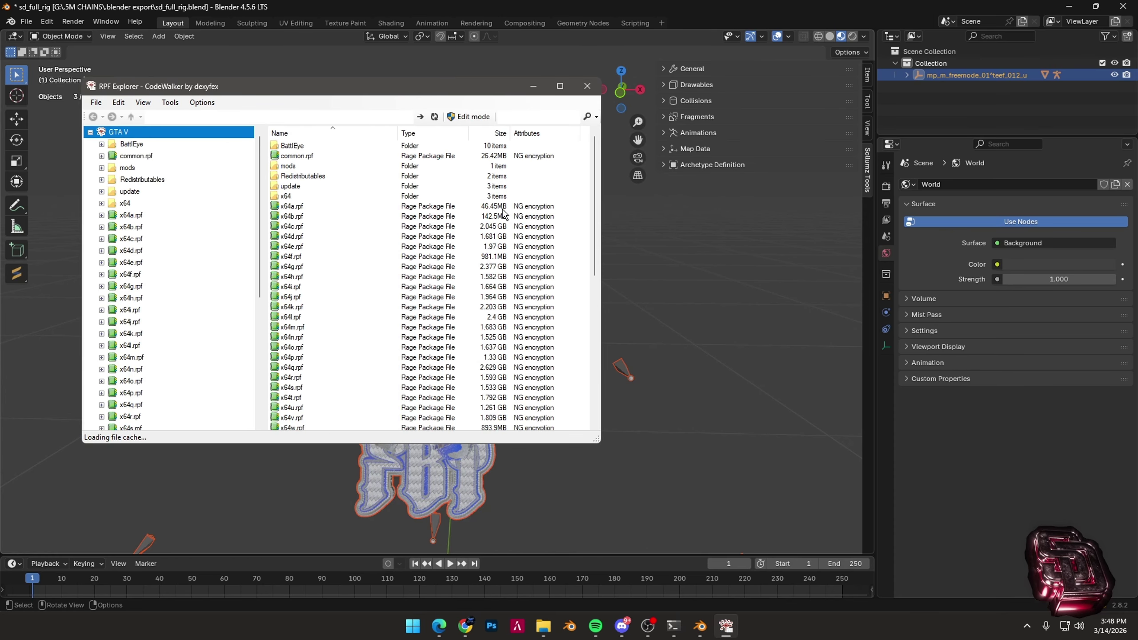
pyautogui.click(90, 129)
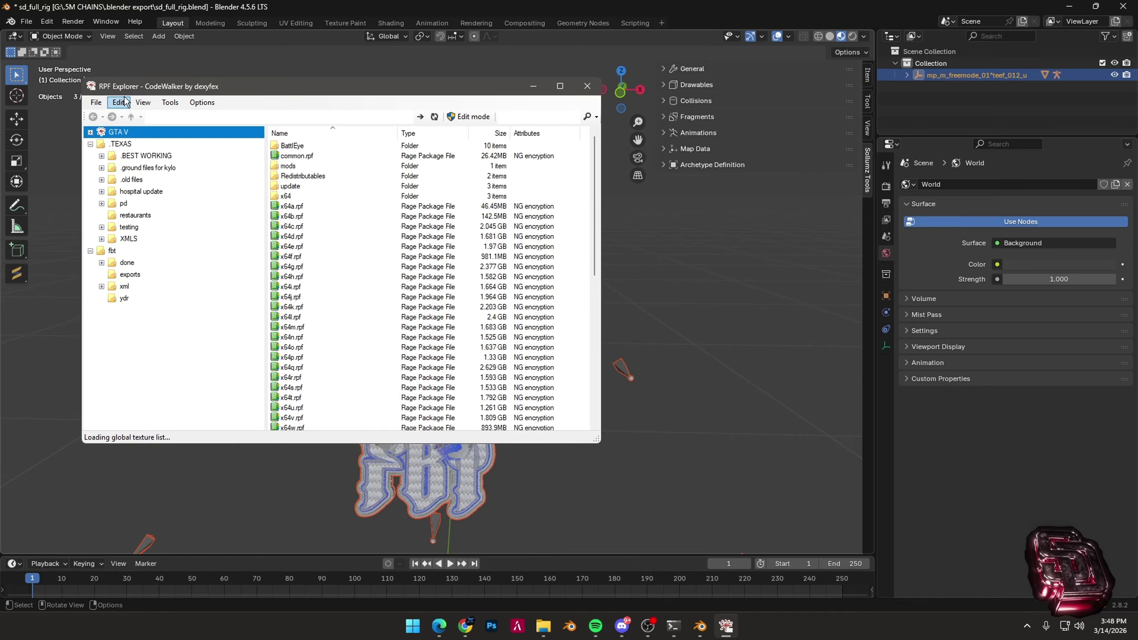
pyautogui.moveTo(131, 88); pyautogui.dragTo(135, 96)
pyautogui.click(96, 152)
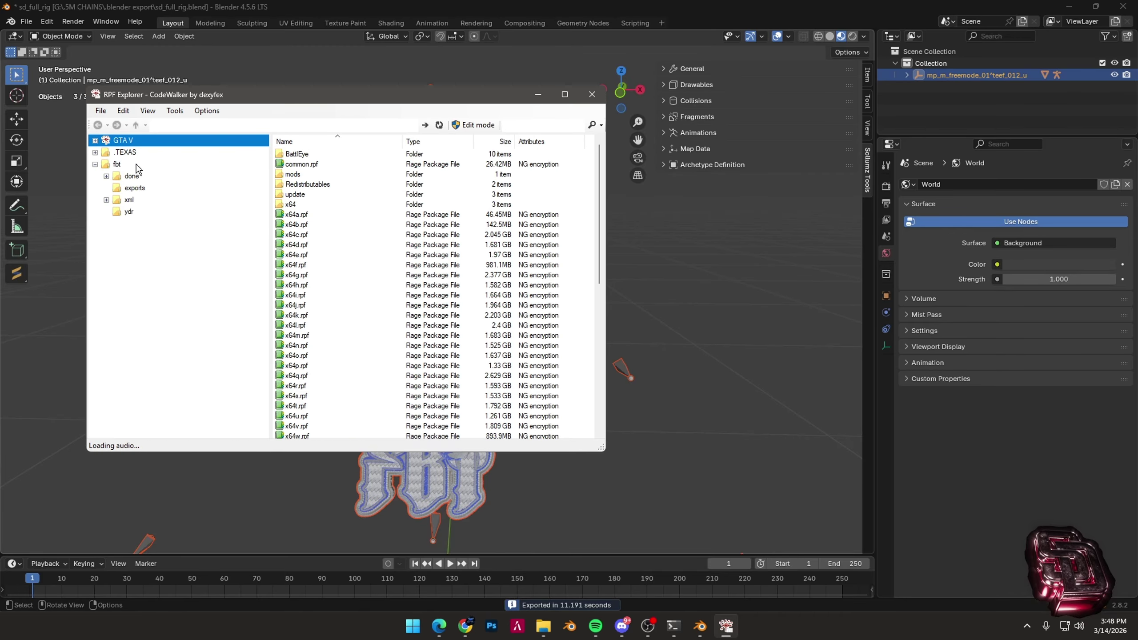